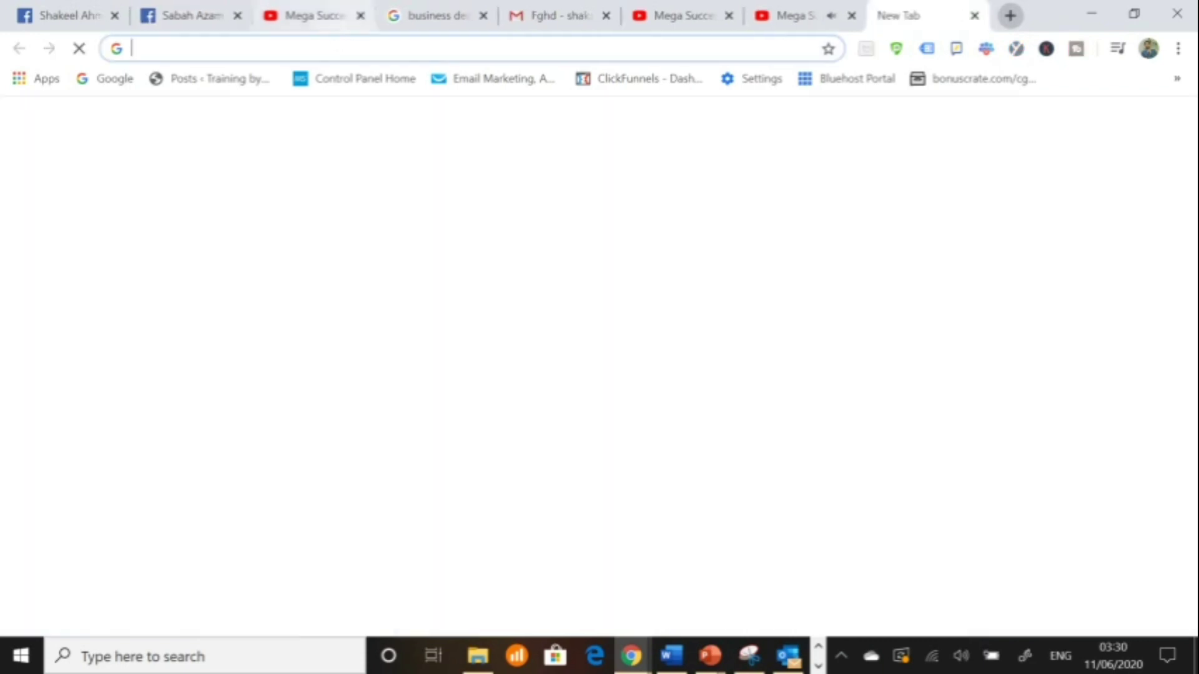
Step: Open facebook.com and go to the ad management area of the account
text(facebook)
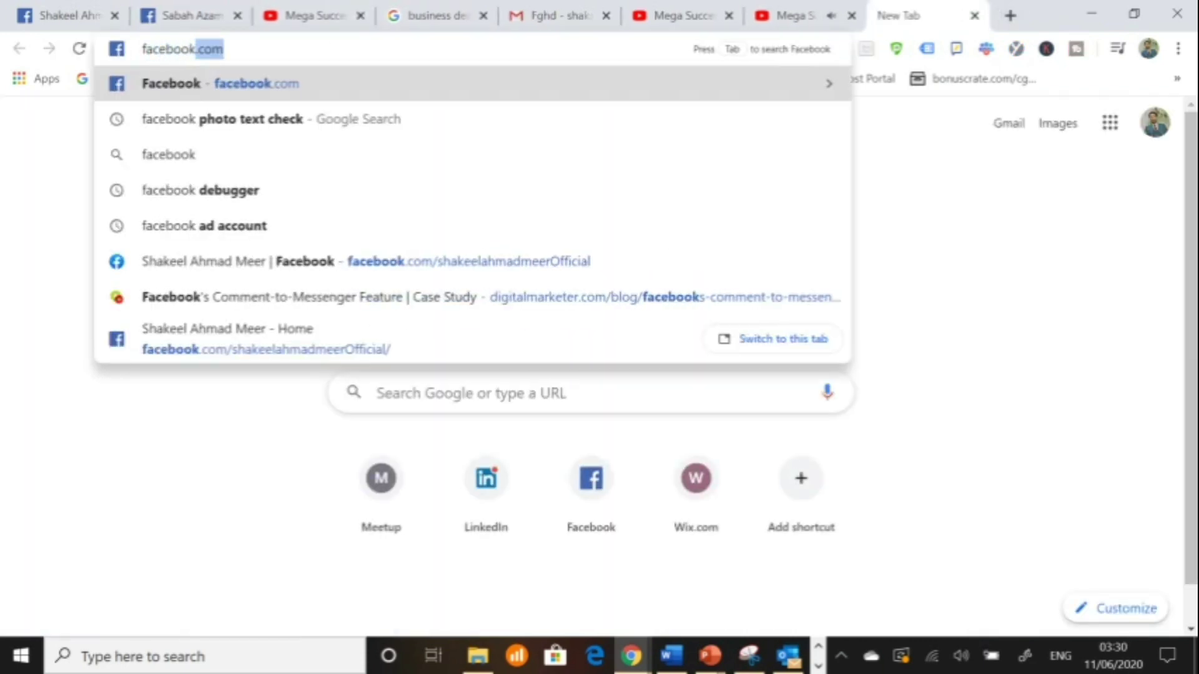
key(Return)
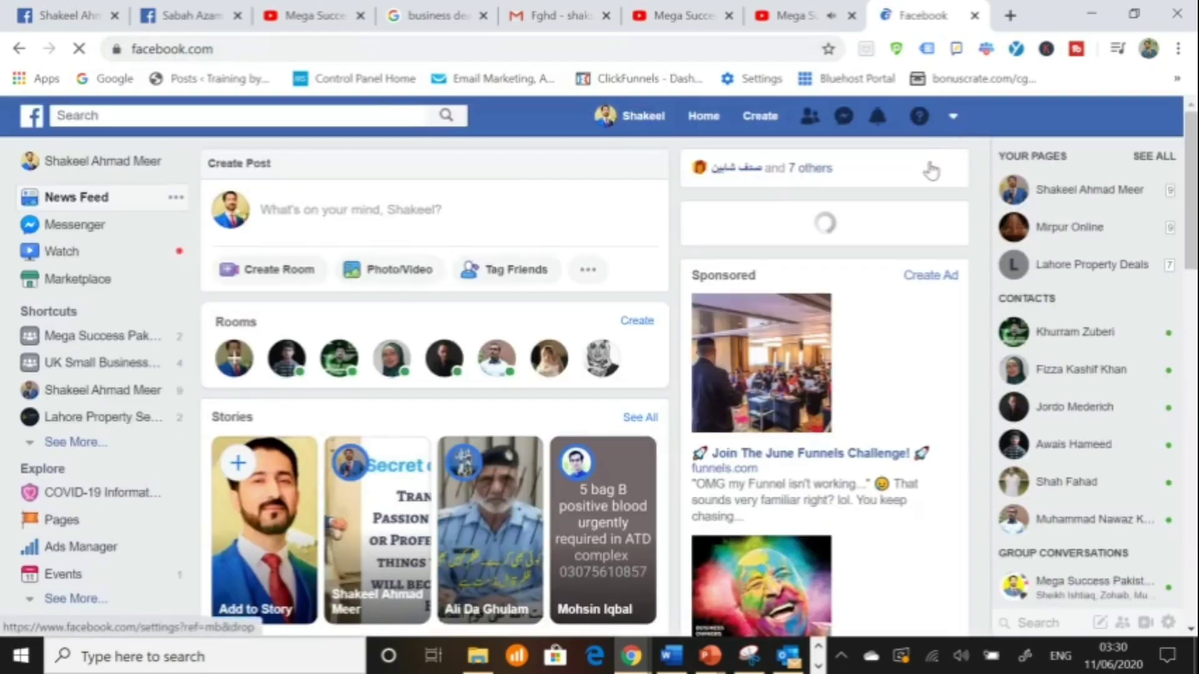
click(953, 119)
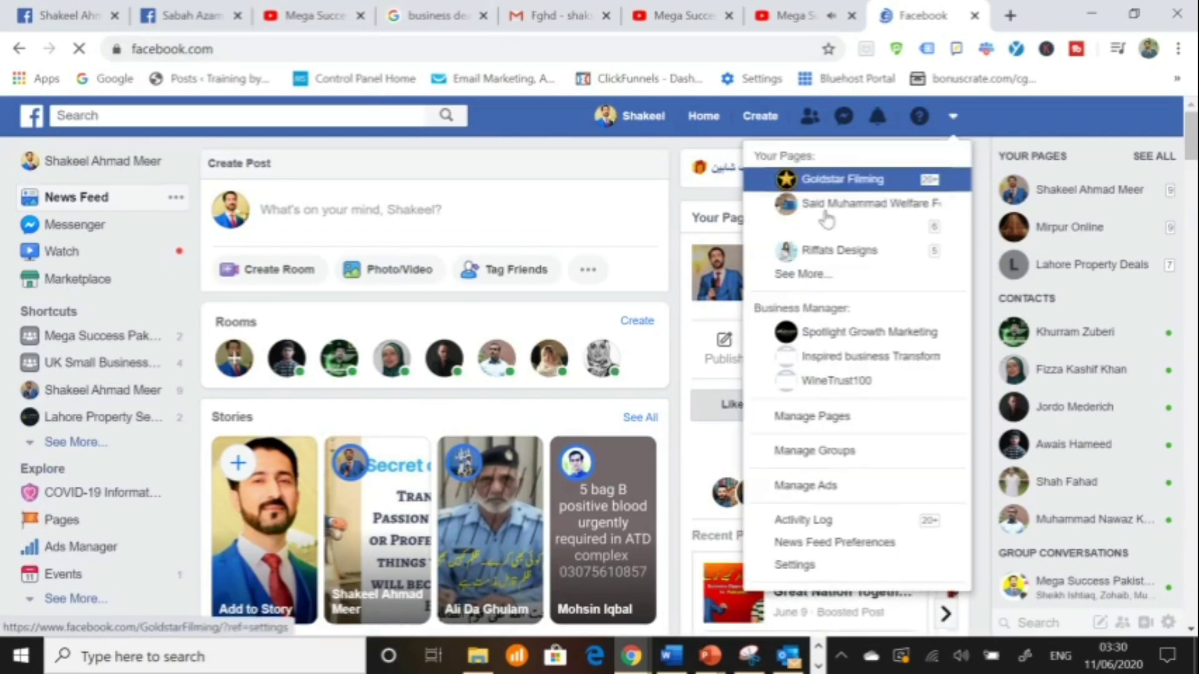
click(862, 487)
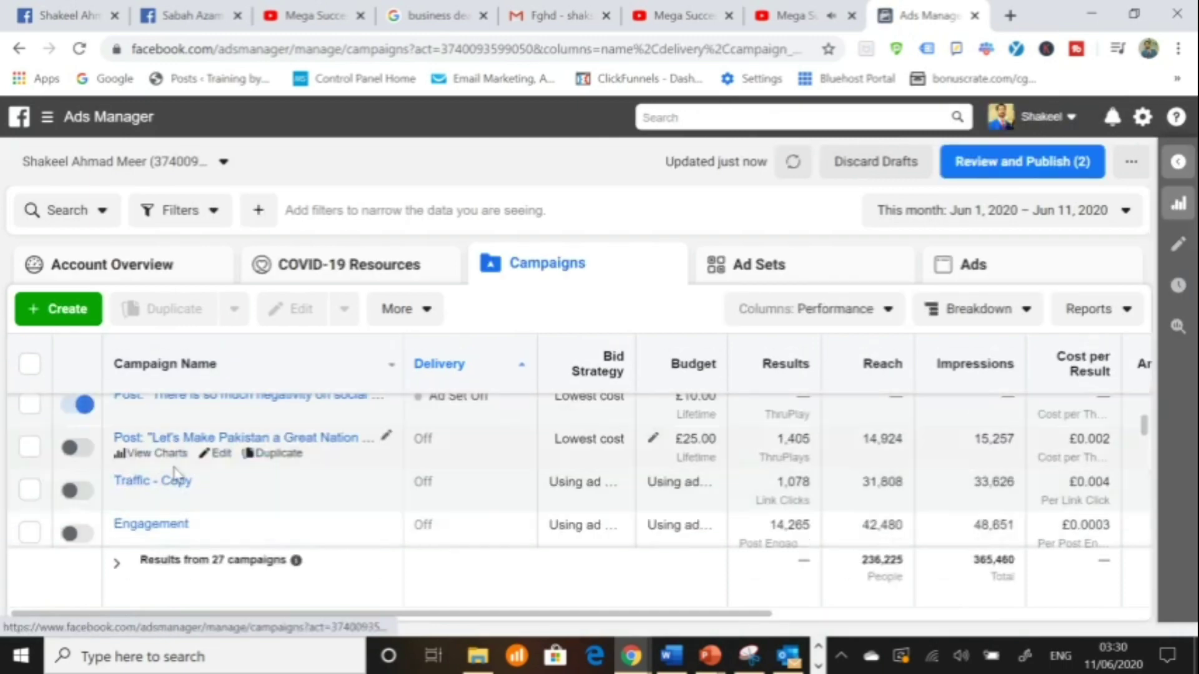
Step: Open the YT Subs ad set in the Traffic - Copy campaign and preview its YT Subs Ads ad, including the post's link section
click(159, 481)
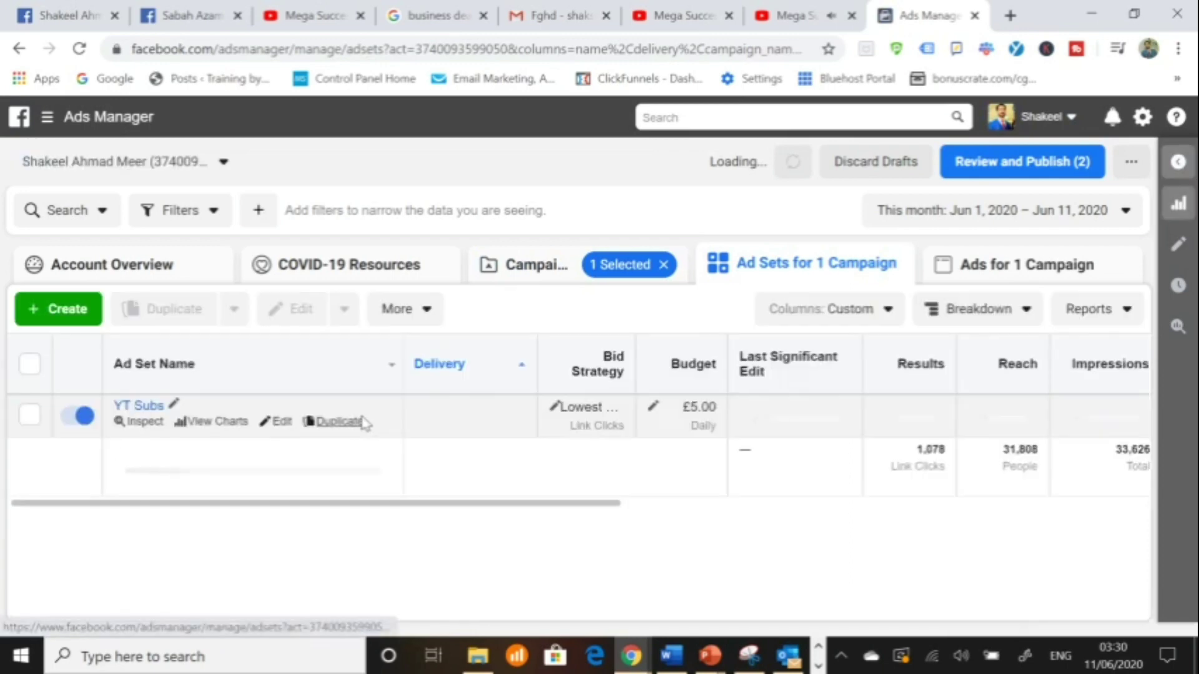
click(150, 407)
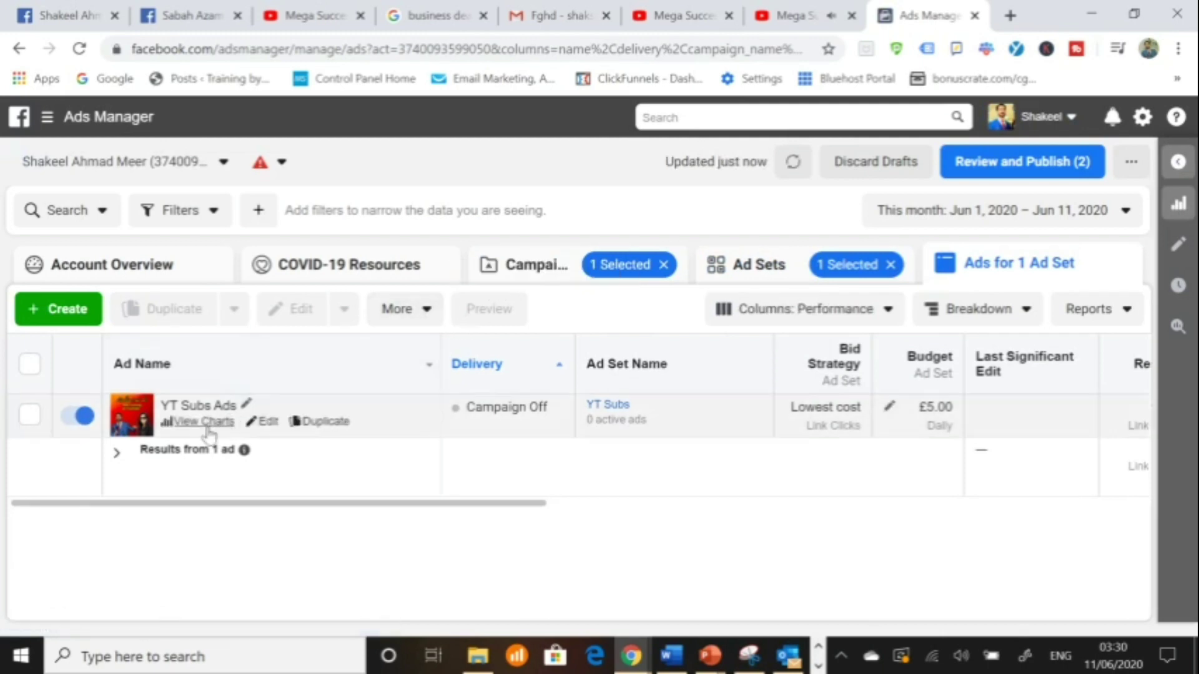
click(409, 318)
click(29, 414)
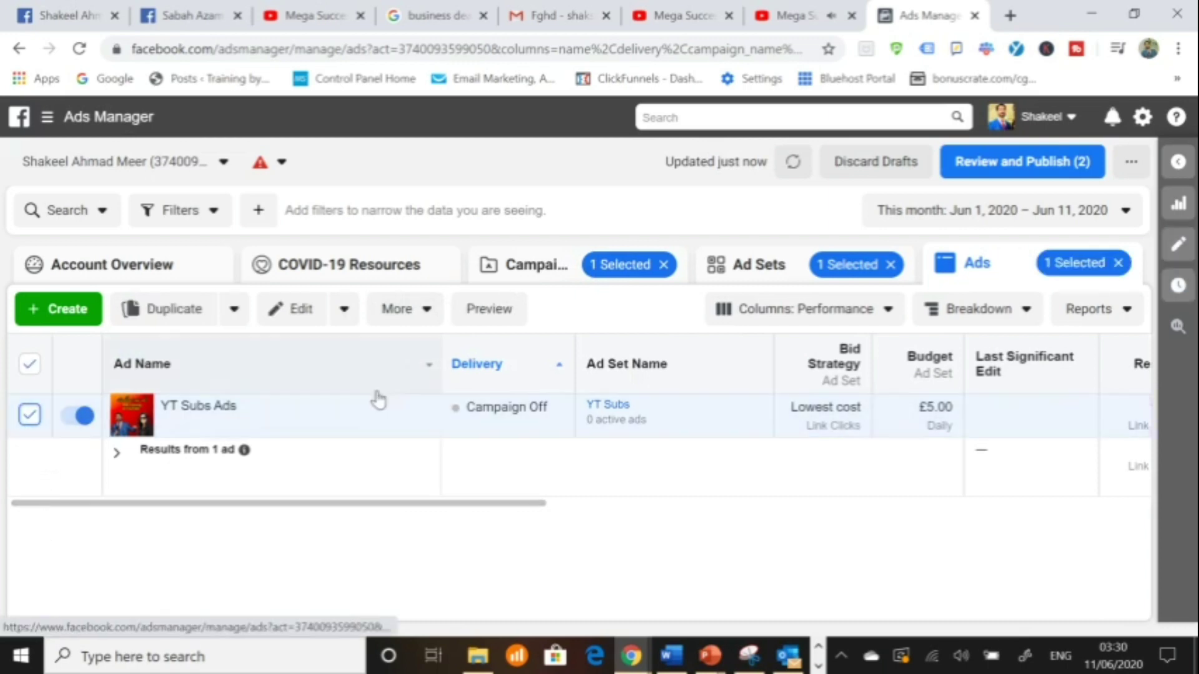
click(417, 318)
click(486, 310)
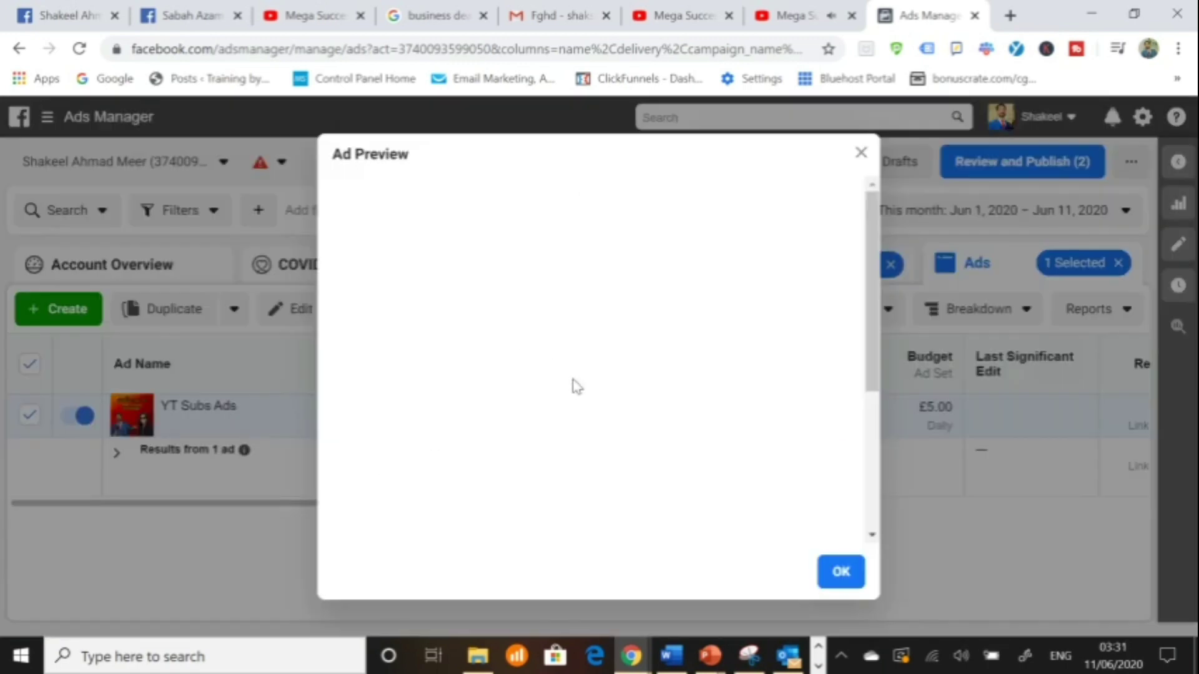
scroll(668, 440, down, 7)
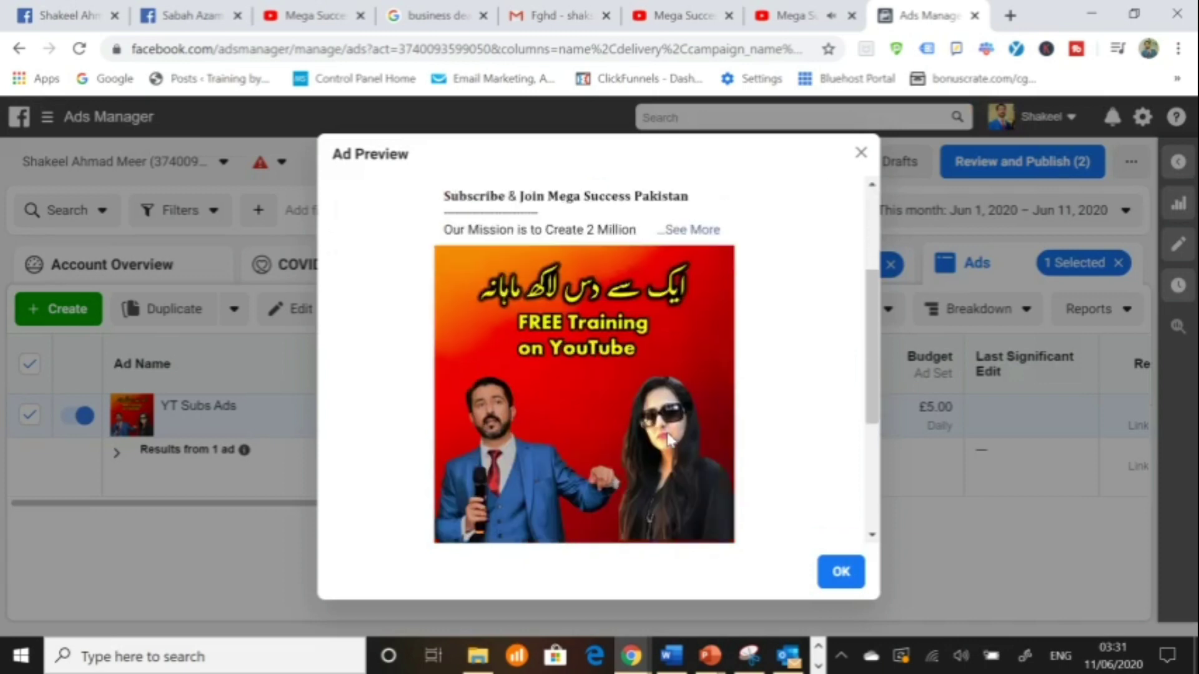
scroll(665, 429, up, 4)
scroll(586, 358, down, 3)
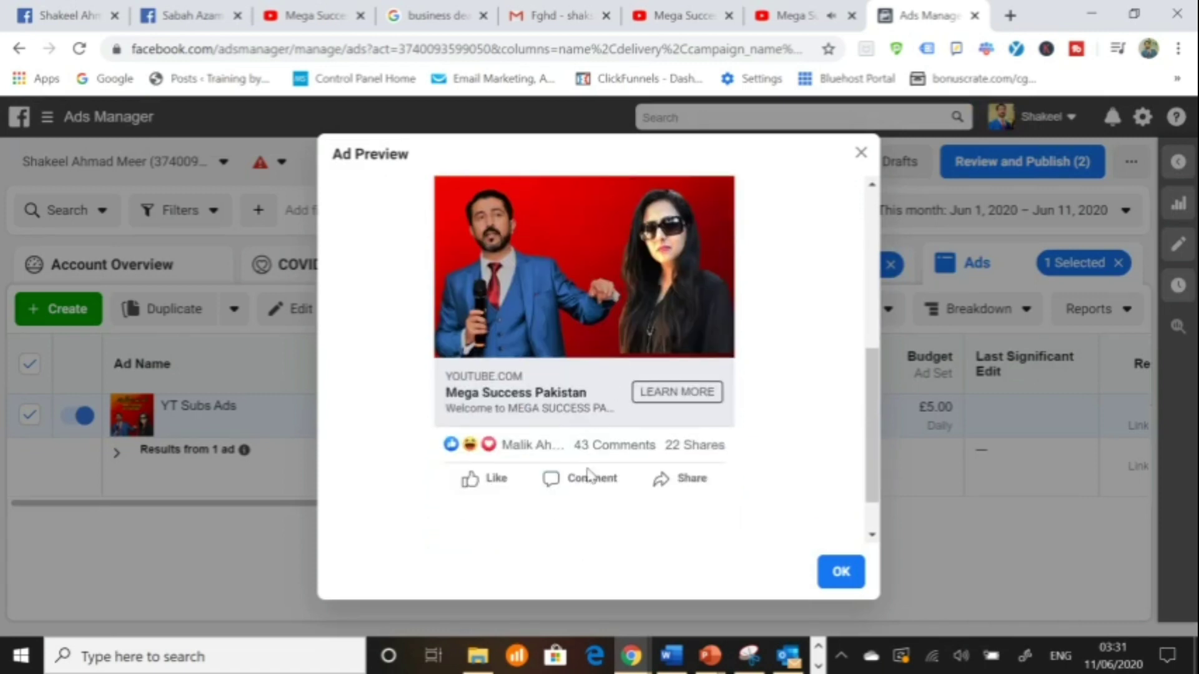
Step: Check the YouTube channel's subscribe link, and paste that sub_confirmation=1 link into a new post on the Facebook page to generate its link preview
click(689, 13)
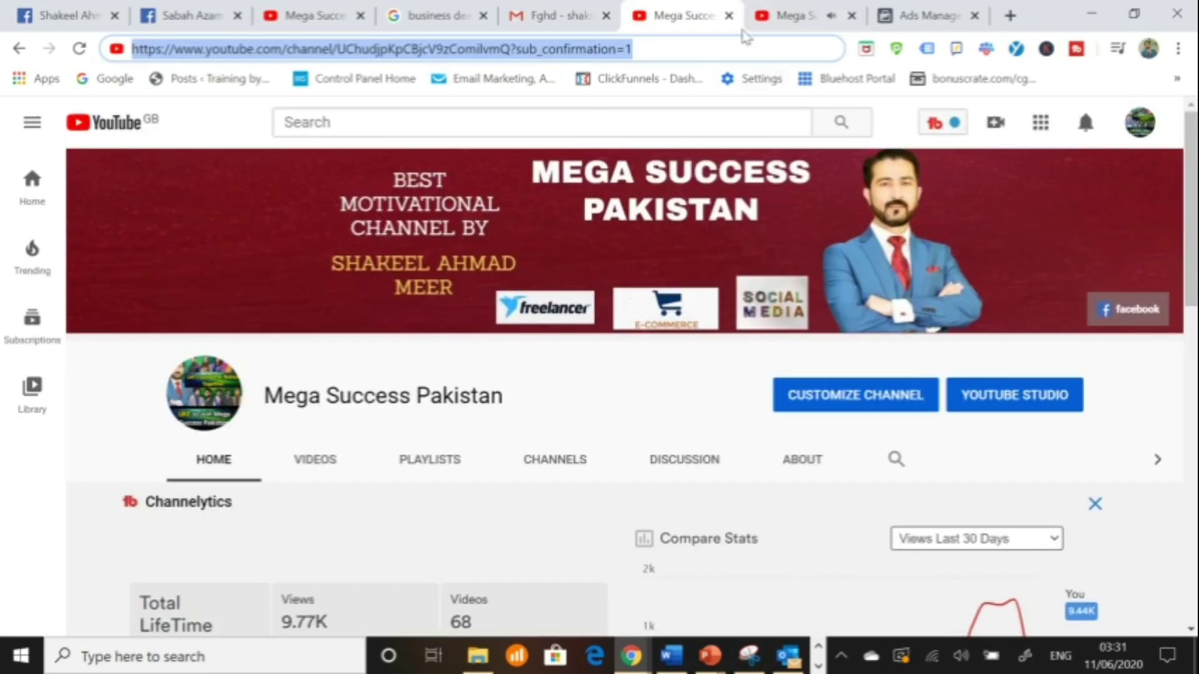
click(780, 10)
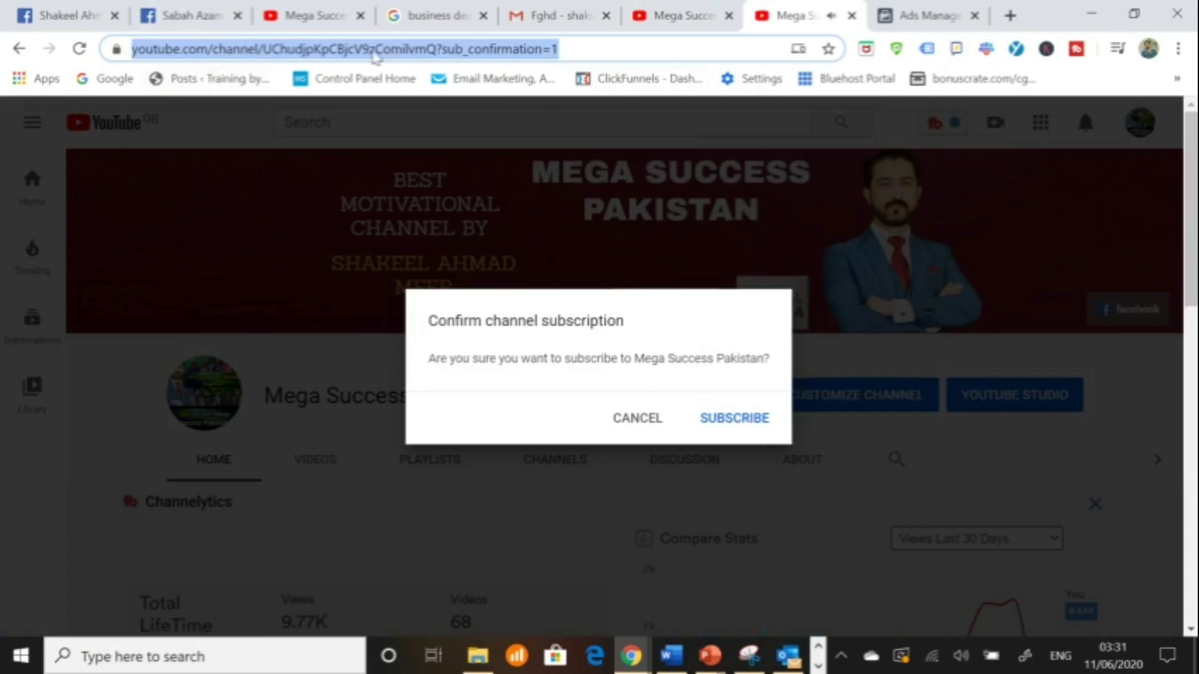
click(180, 23)
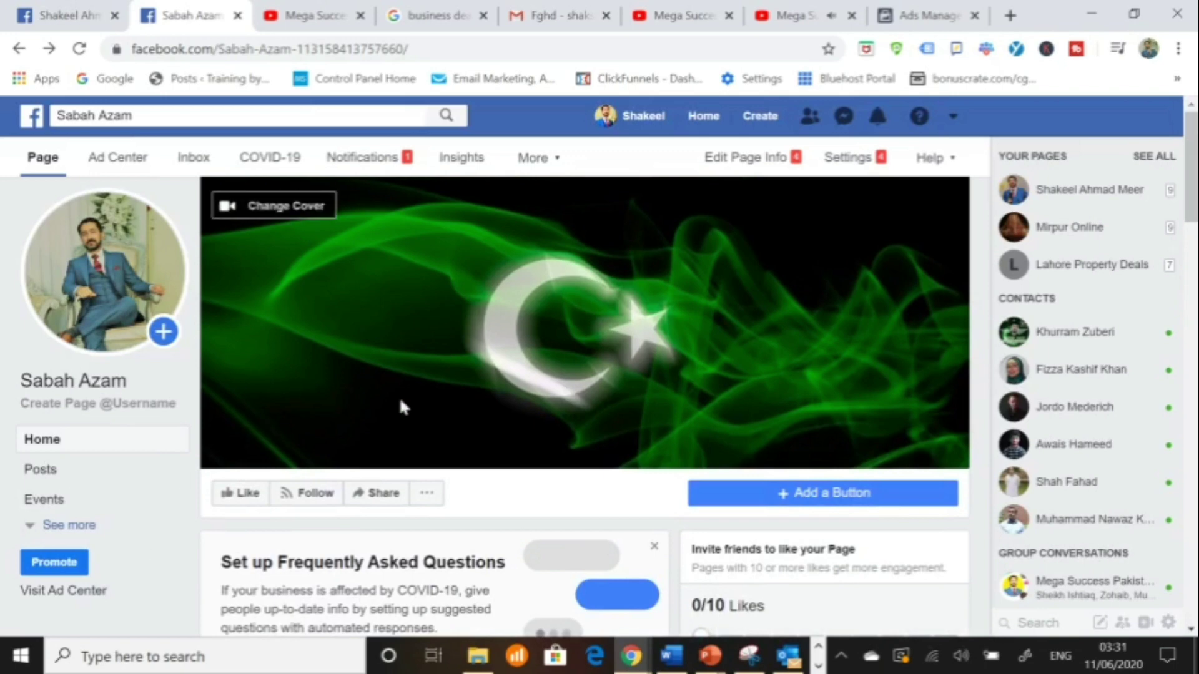
scroll(467, 381, down, 6)
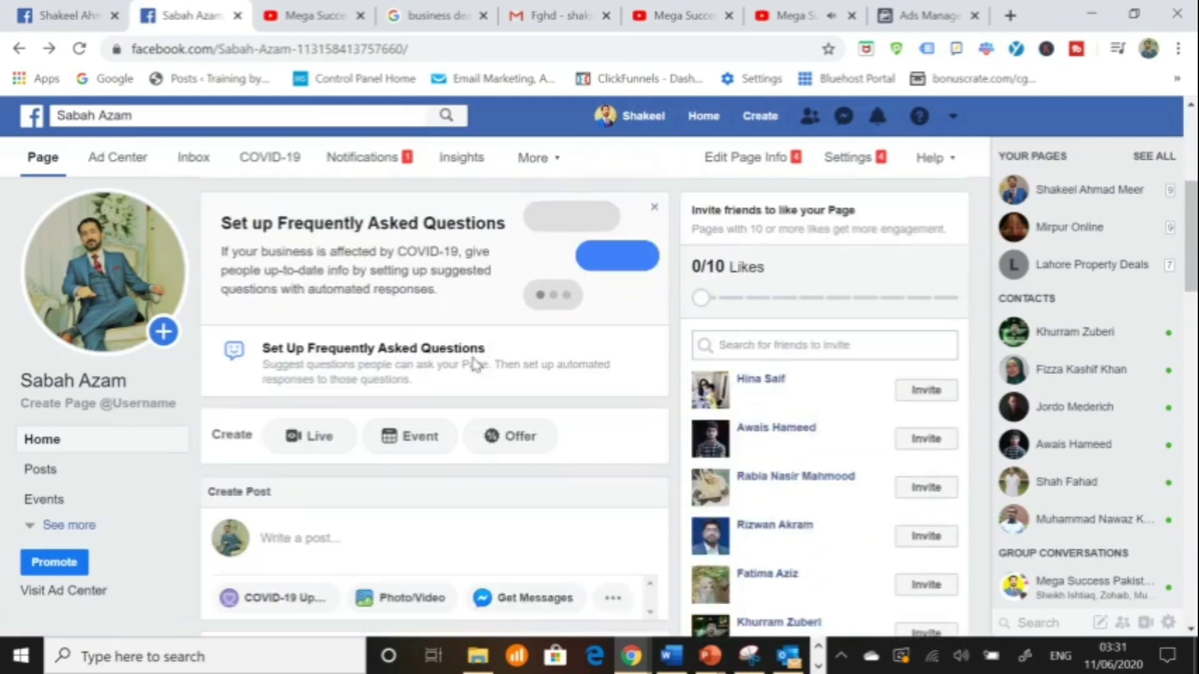
scroll(477, 364, down, 3)
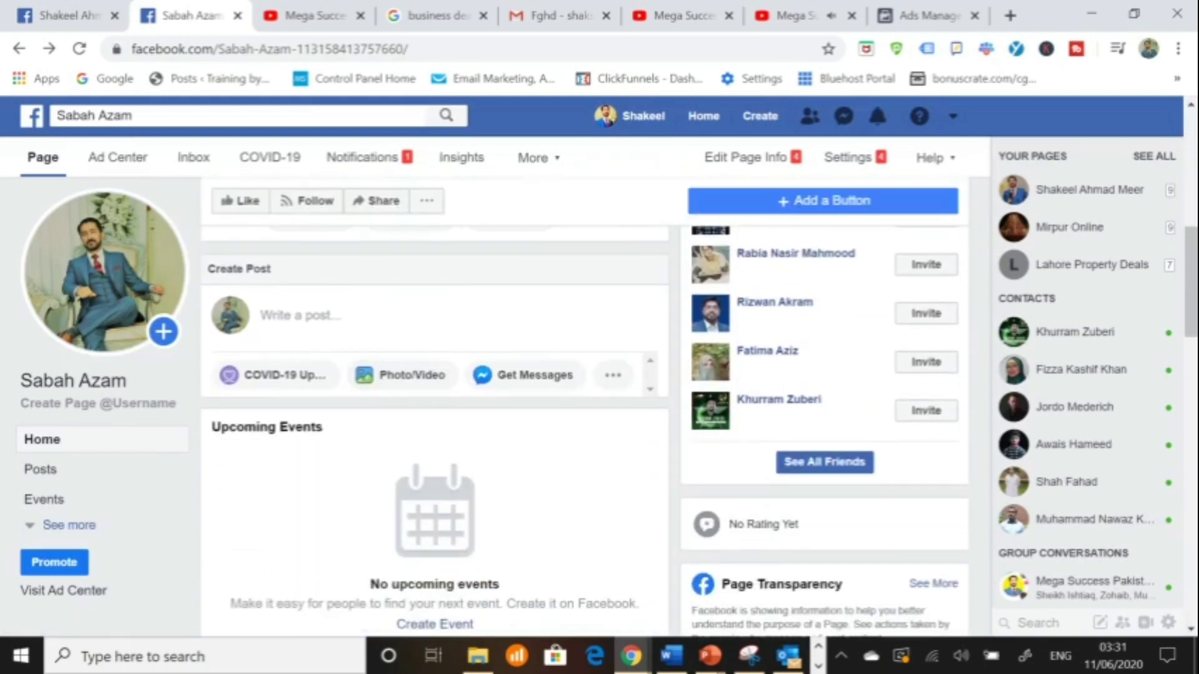
click(431, 315)
right_click(415, 319)
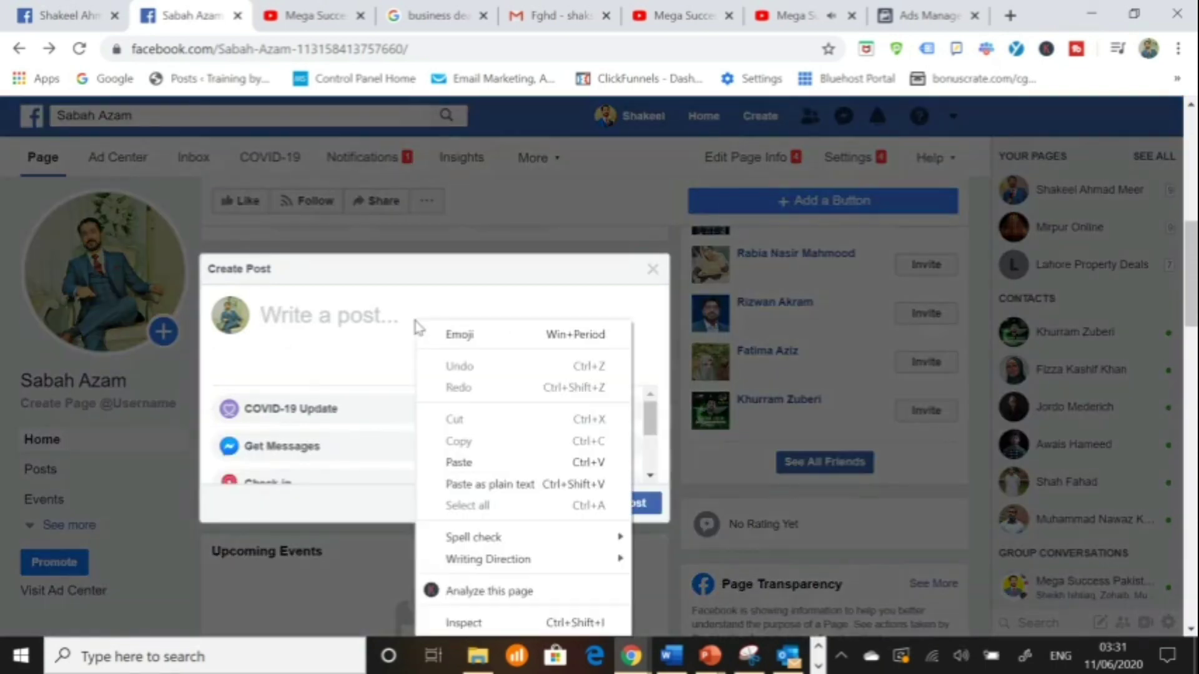
click(459, 463)
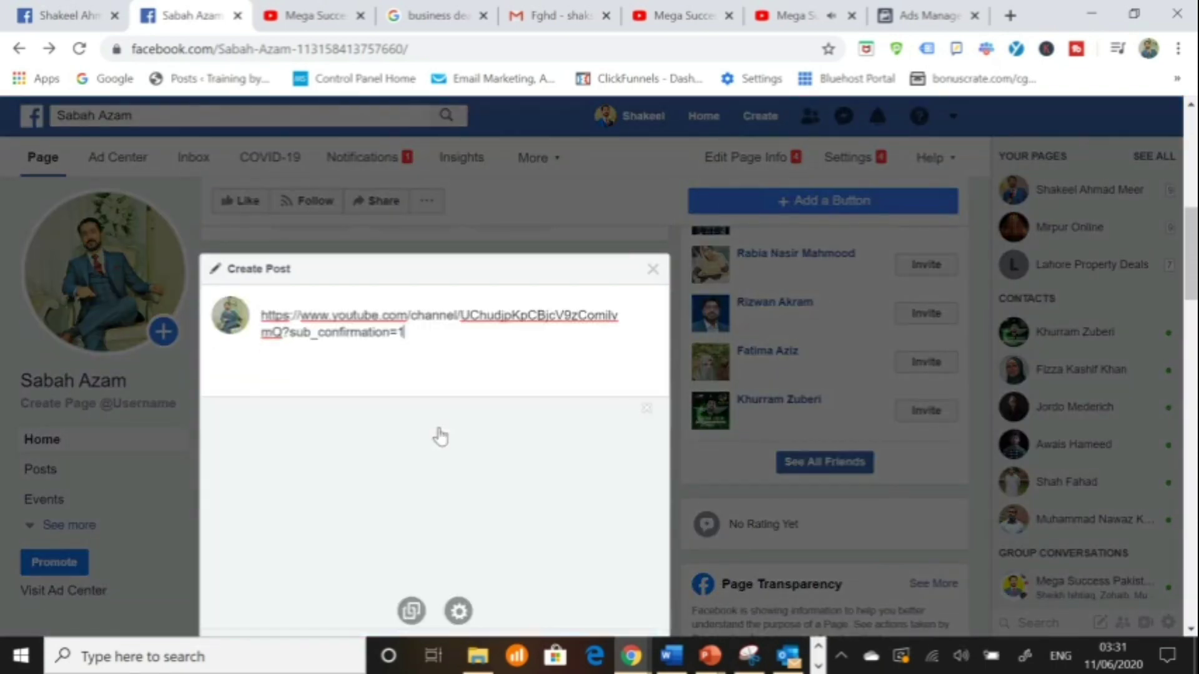
scroll(446, 437, down, 3)
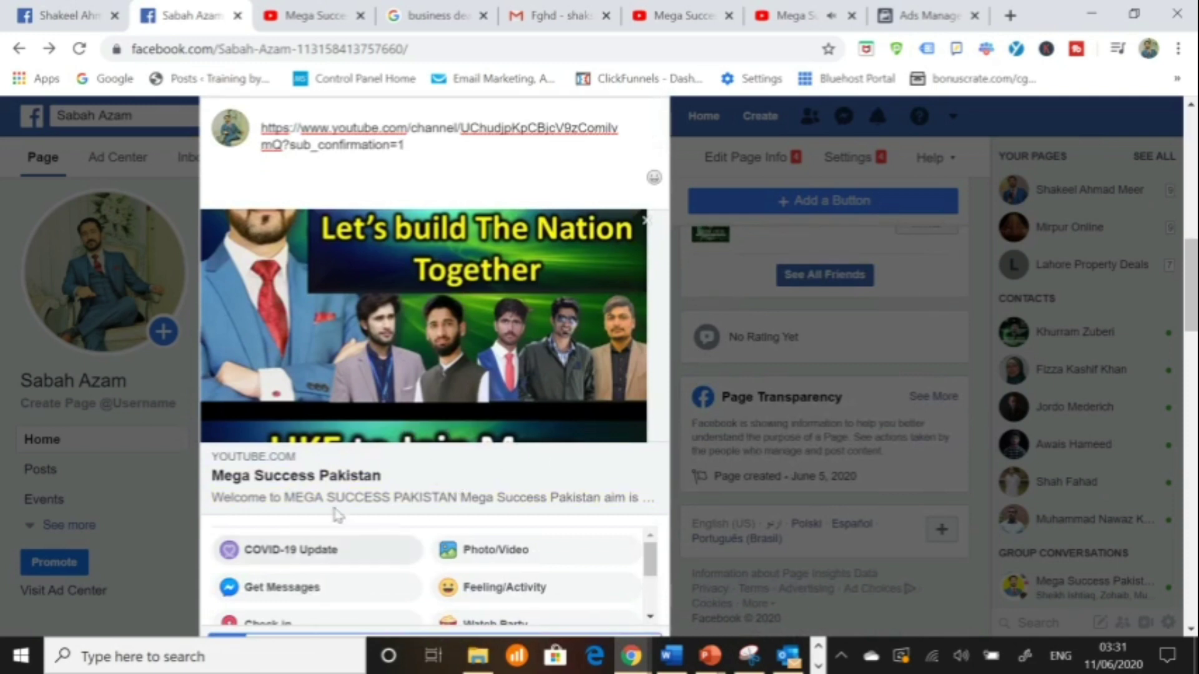
scroll(407, 528, up, 1)
scroll(407, 529, up, 1)
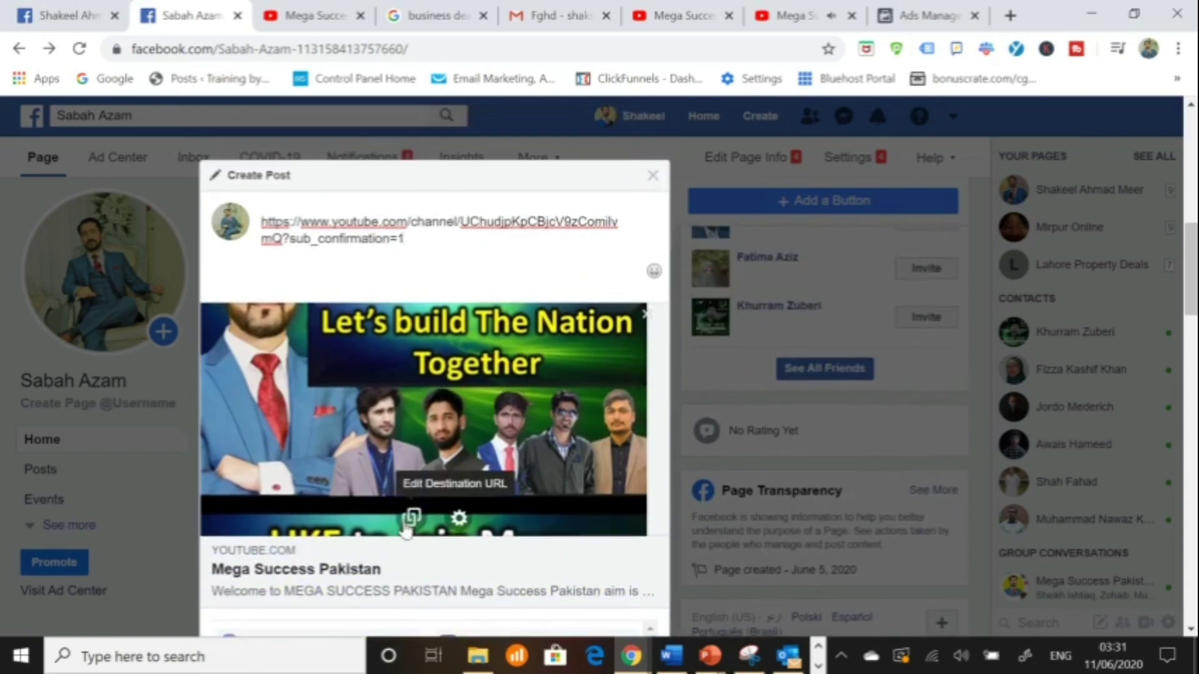
Step: Replace the link text in the post with "Learn how to start a successful business free training", keeping the link preview
key(ctrl+shift+Left)
key(ctrl+shift+Left)
key(ctrl+shift+Left)
key(ctrl+shift+Left)
key(ctrl+shift+Left)
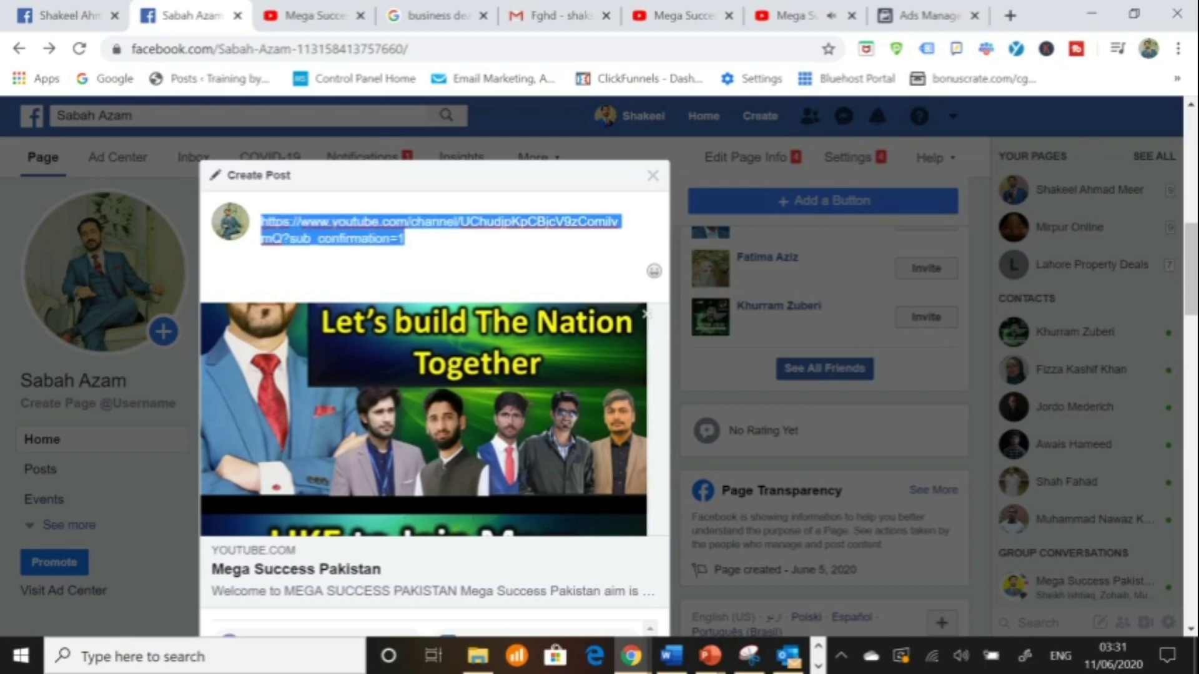
key(BackSpace)
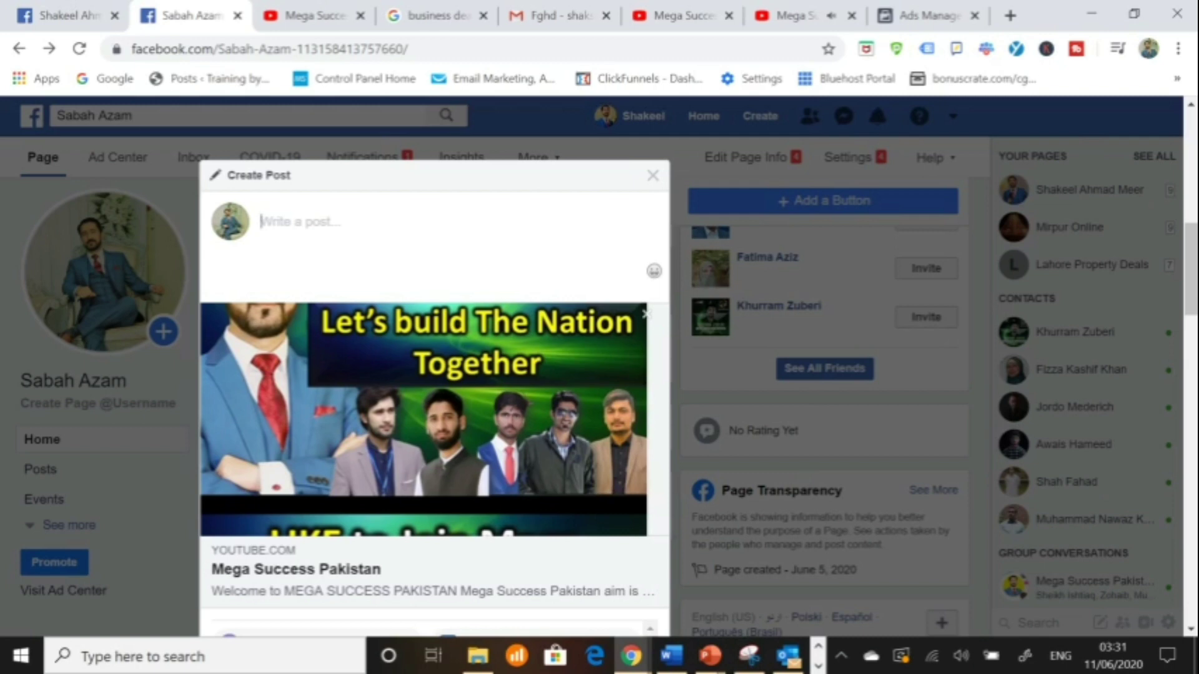
text(Le)
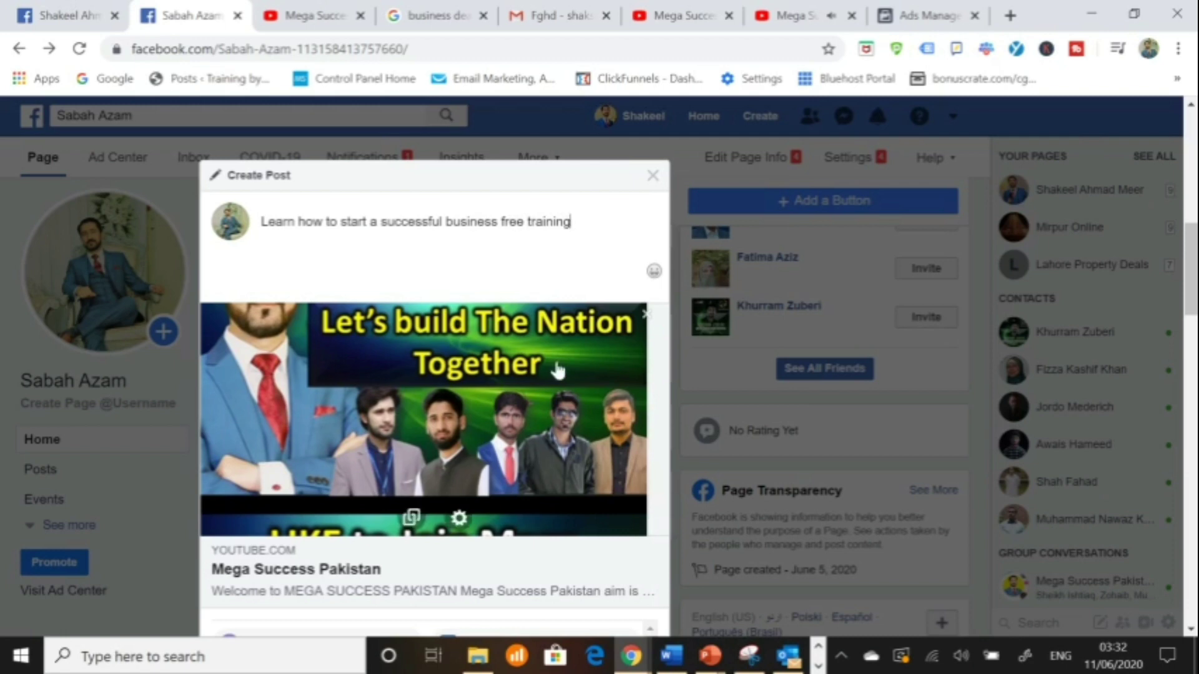
Step: Publish the post on the Facebook page and decline the event creation suggestion
scroll(562, 387, down, 3)
click(634, 602)
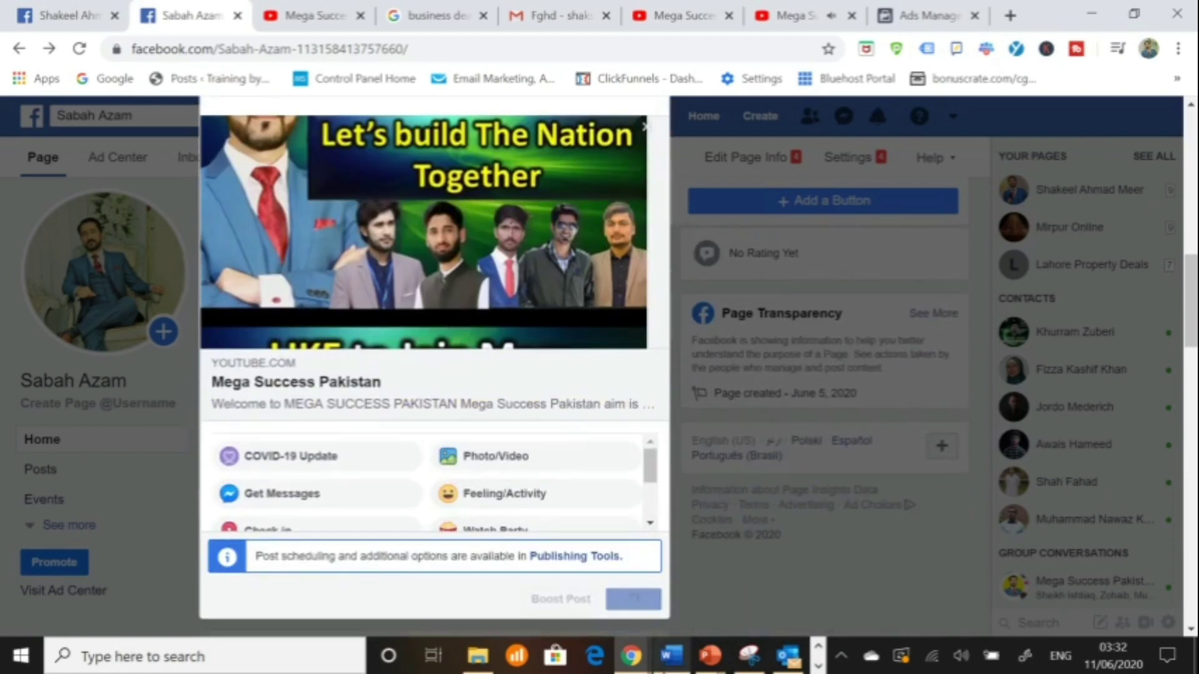
mouse_move(668, 669)
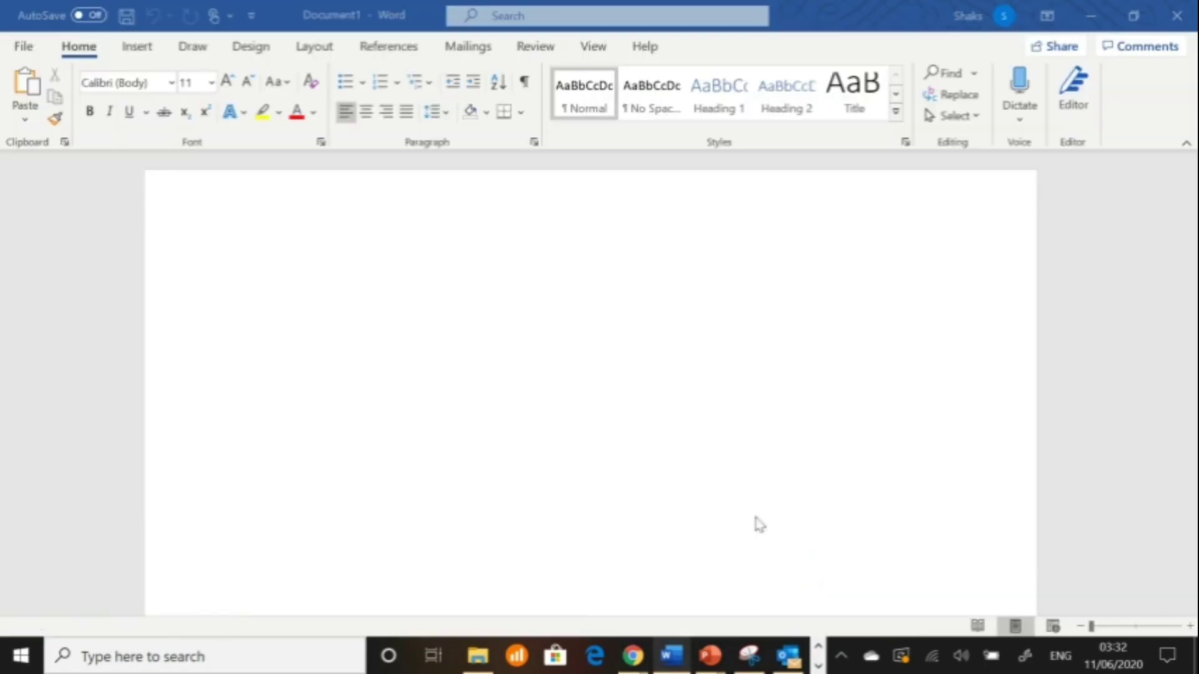
click(756, 517)
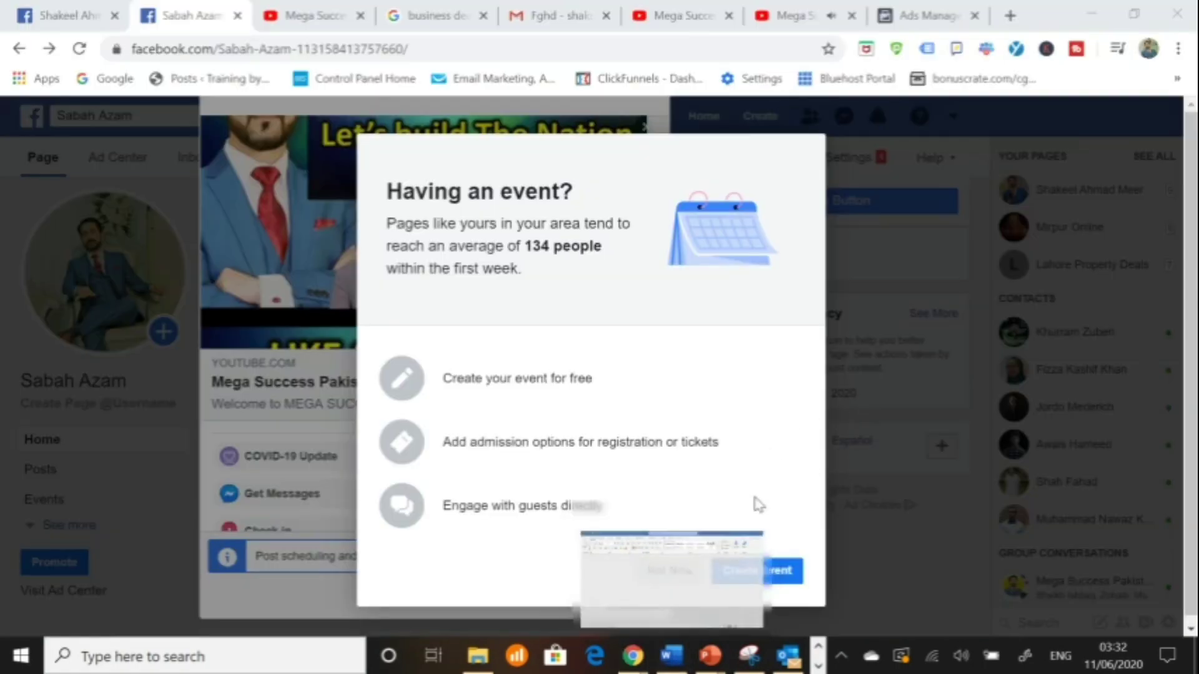
click(670, 571)
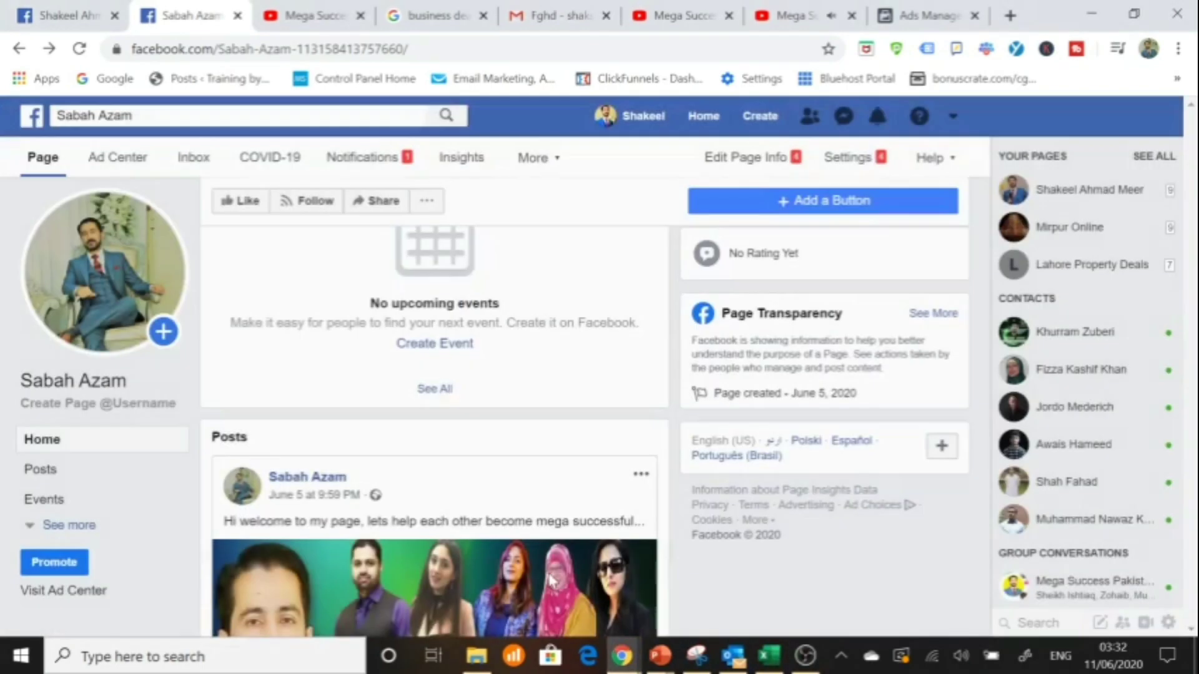
Step: Look through the Facebook page's posts for the newly published link post and its boost option
scroll(537, 509, down, 3)
scroll(548, 514, down, 10)
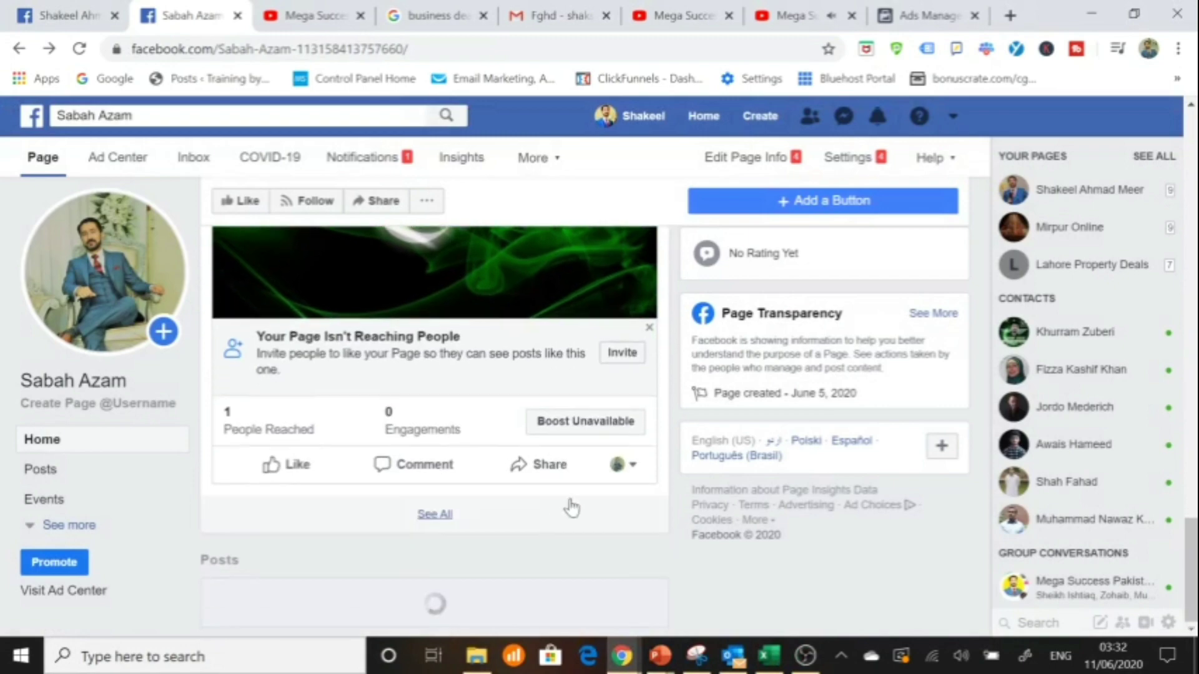
scroll(578, 481, up, 10)
scroll(589, 485, down, 5)
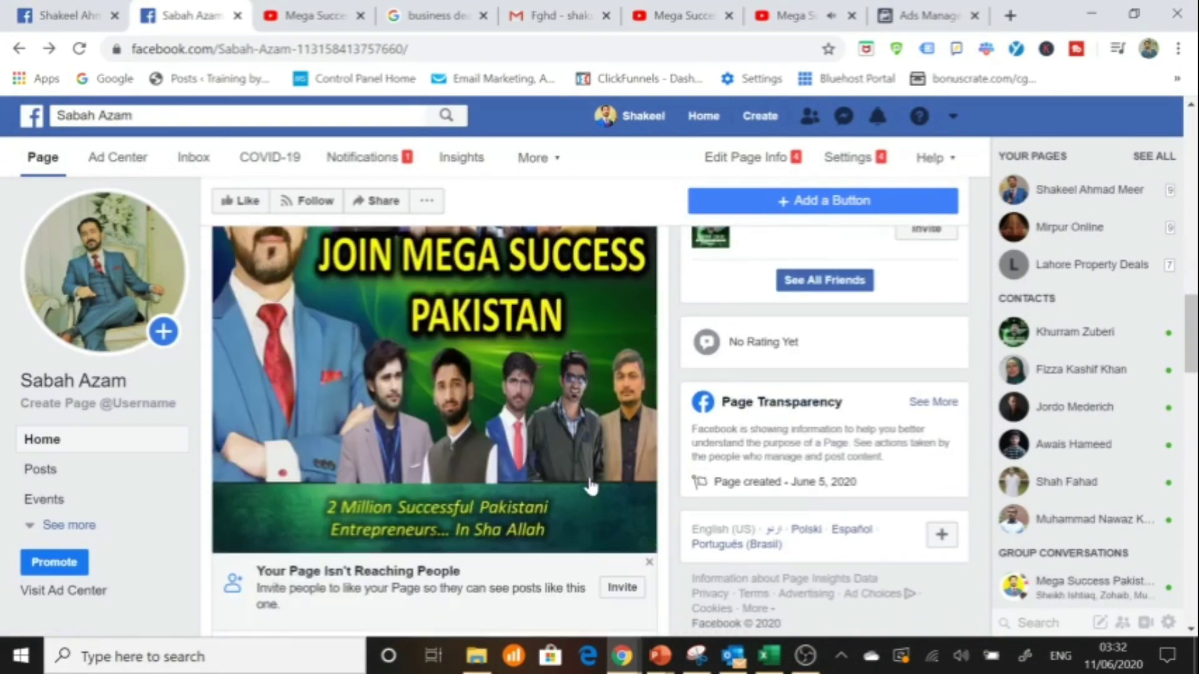
scroll(589, 482, up, 3)
scroll(590, 482, down, 8)
scroll(590, 483, up, 5)
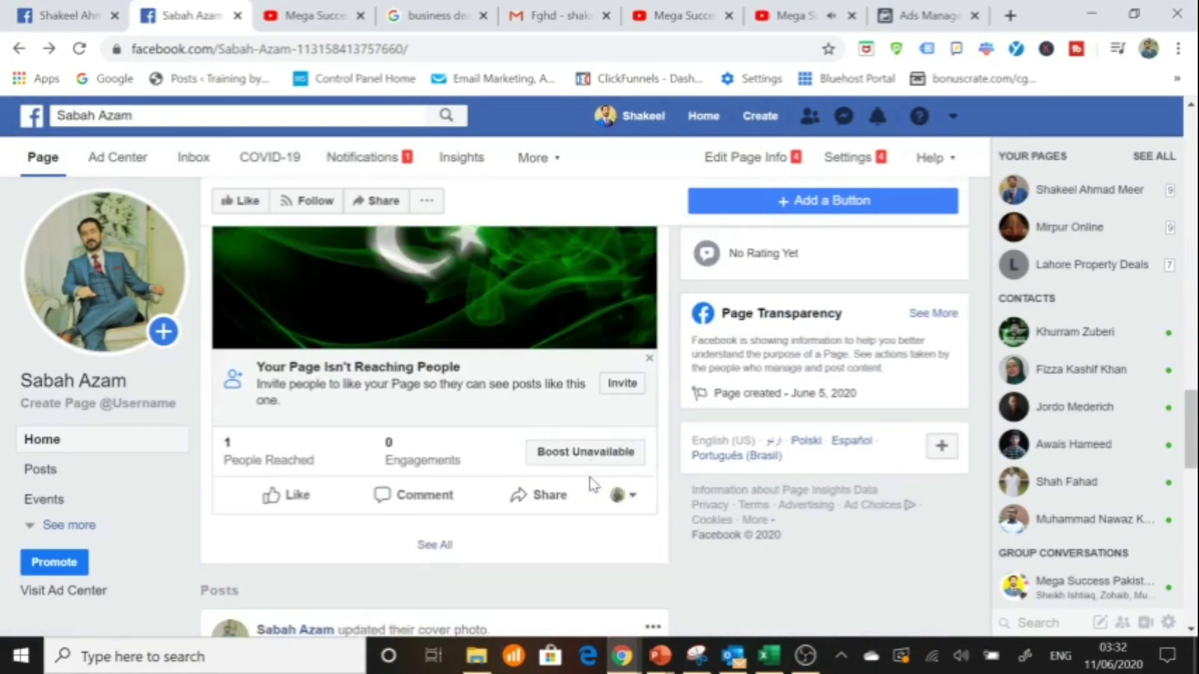
scroll(593, 478, down, 5)
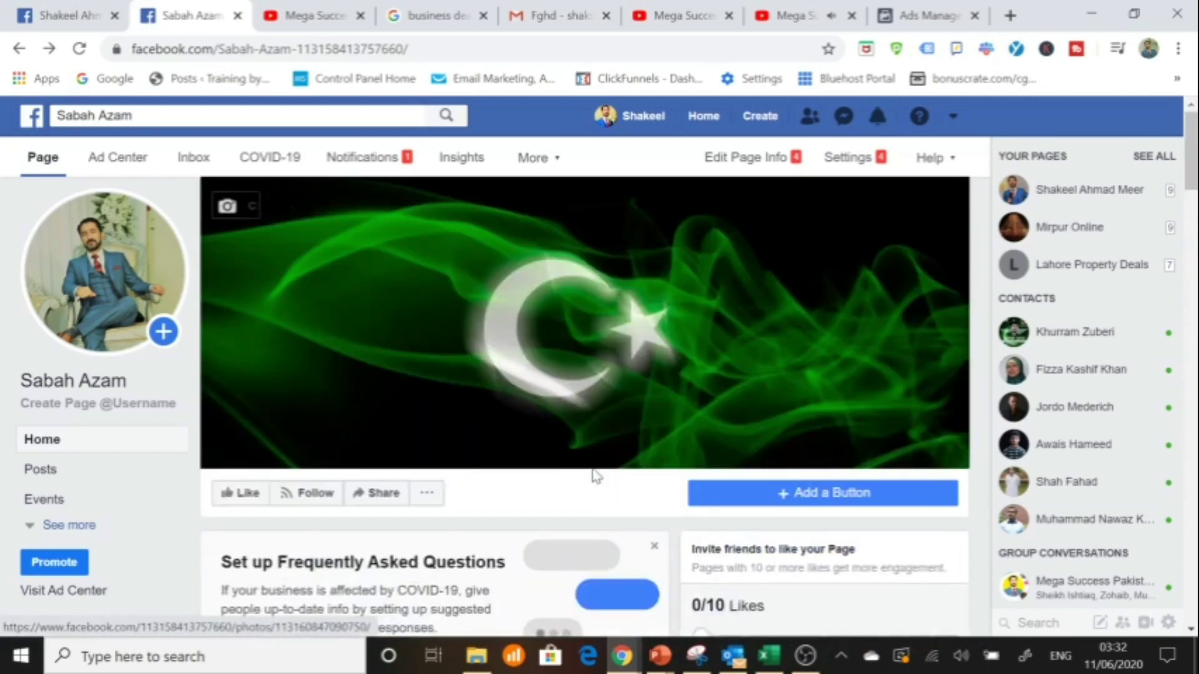
scroll(596, 475, up, 8)
scroll(603, 463, down, 4)
scroll(623, 465, down, 8)
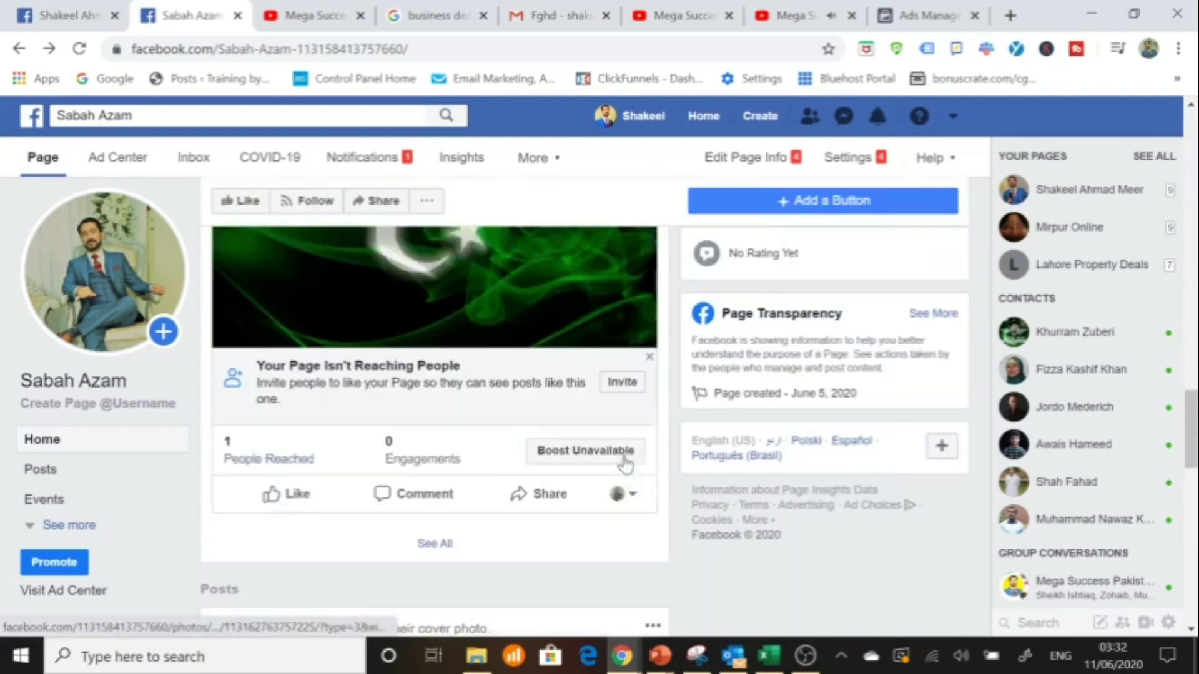
scroll(621, 463, down, 2)
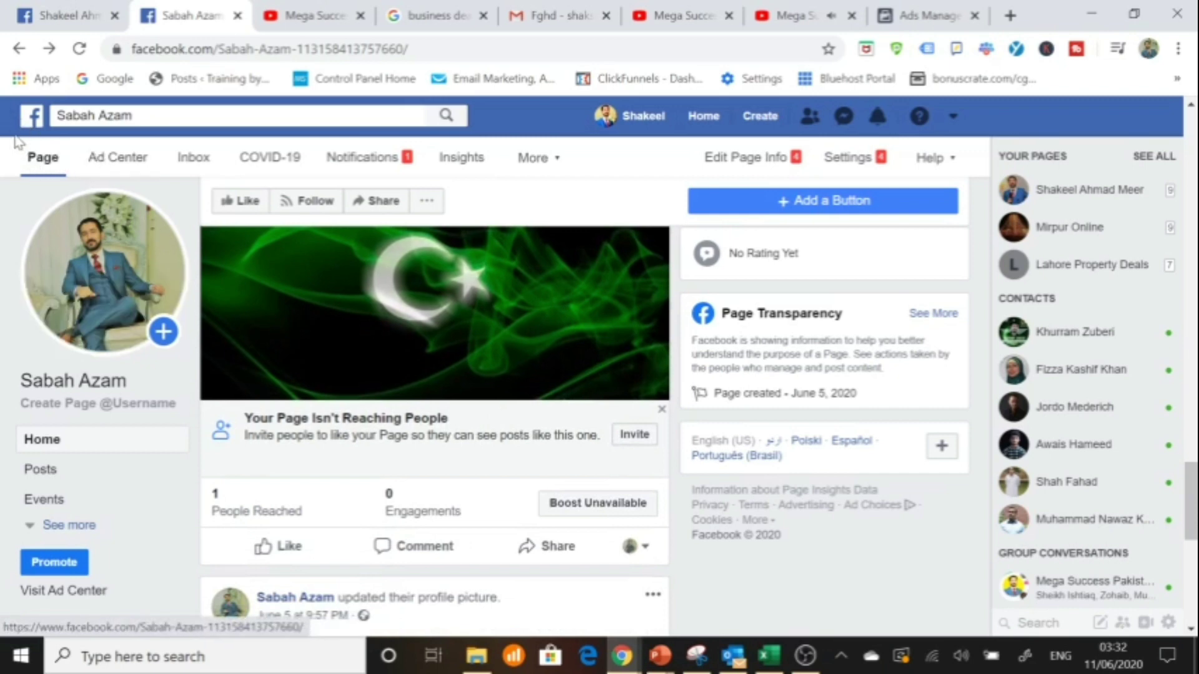
Step: Find the new link post on the Facebook page and check that its link opens the YouTube channel's subscription prompt
click(43, 158)
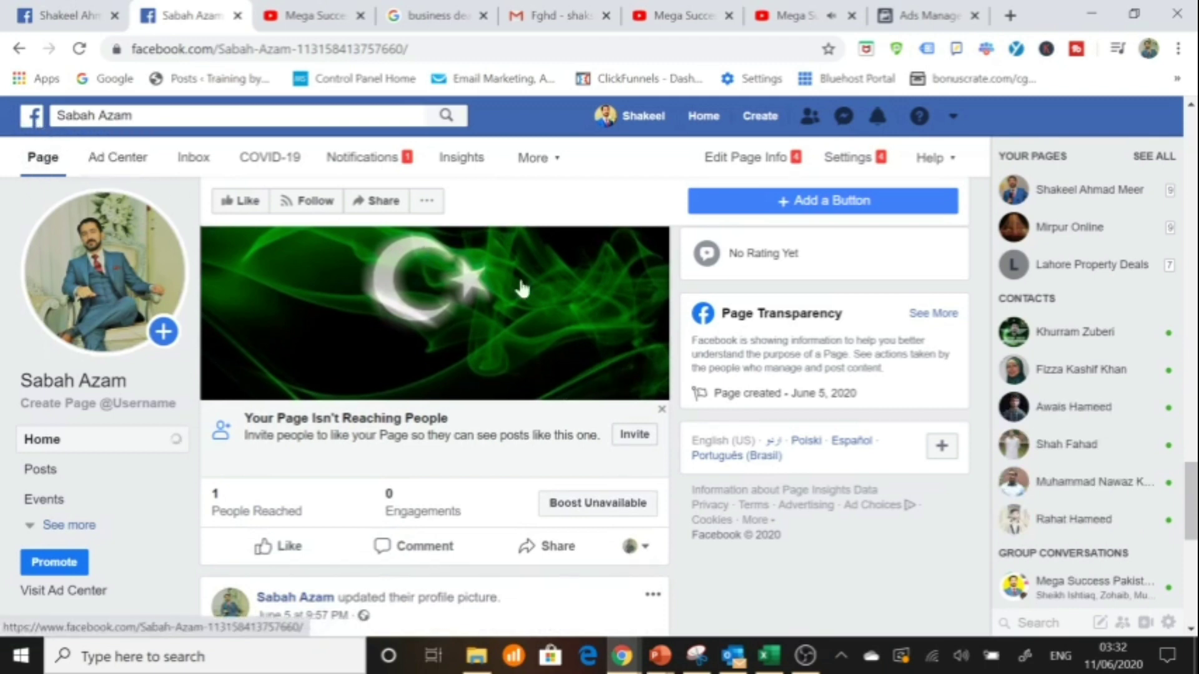
scroll(578, 316, down, 5)
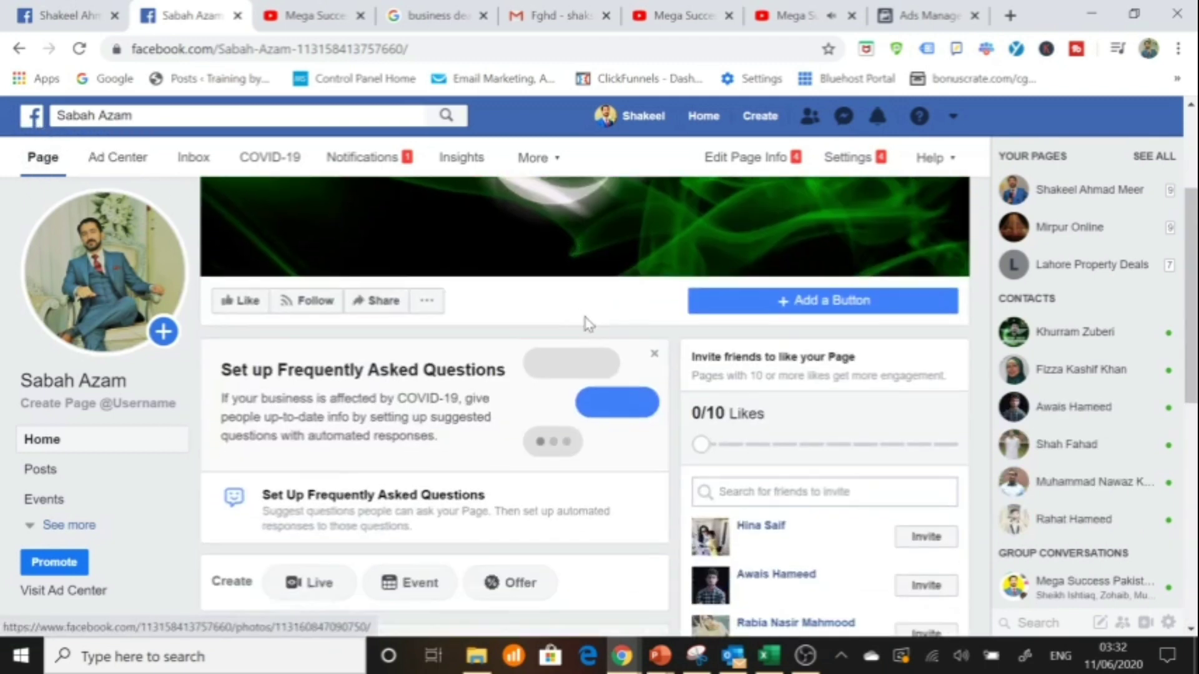
scroll(597, 336, down, 5)
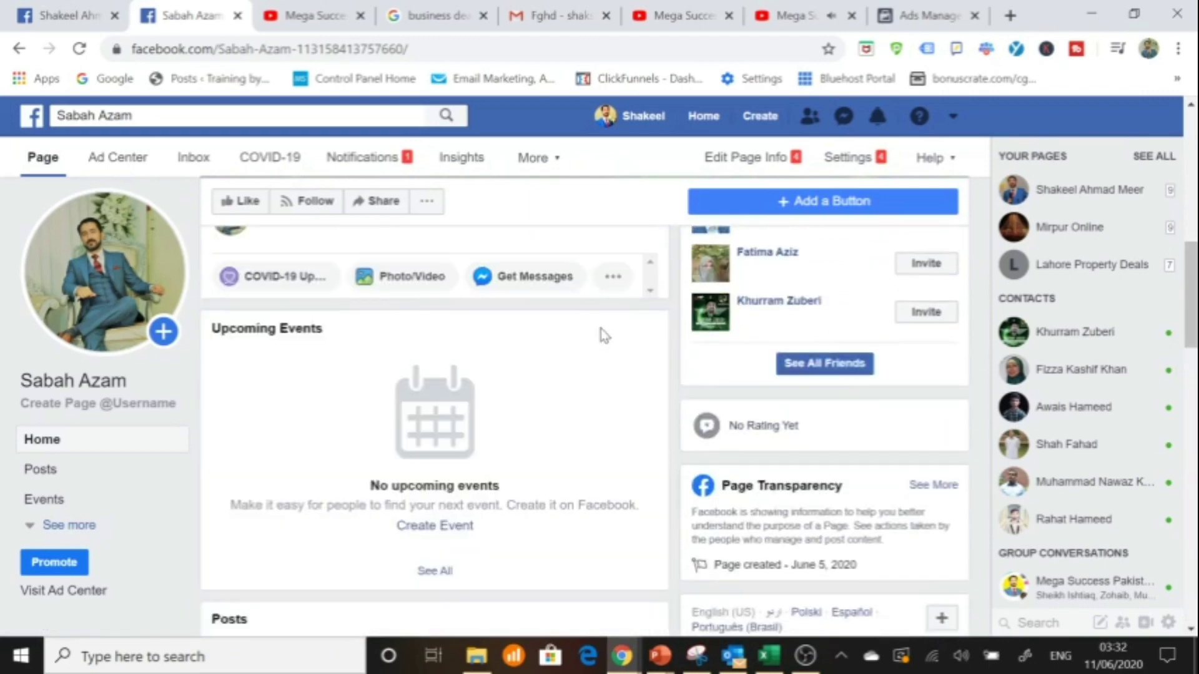
scroll(600, 334, down, 8)
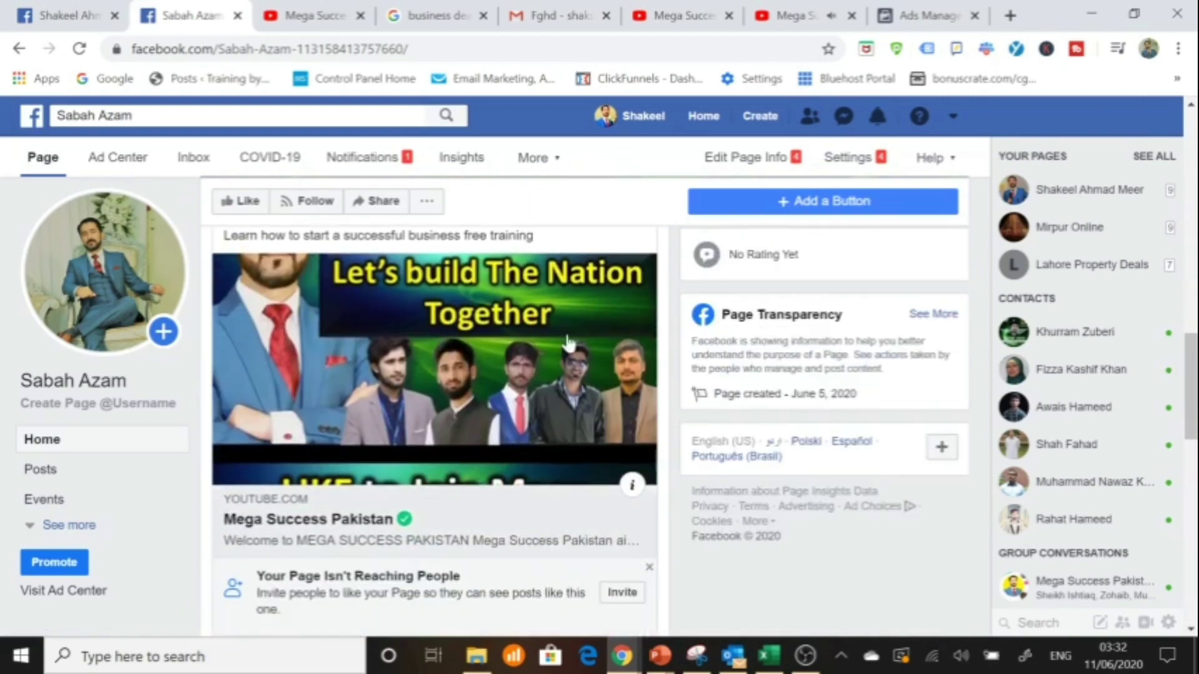
scroll(388, 344, up, 3)
scroll(425, 503, down, 3)
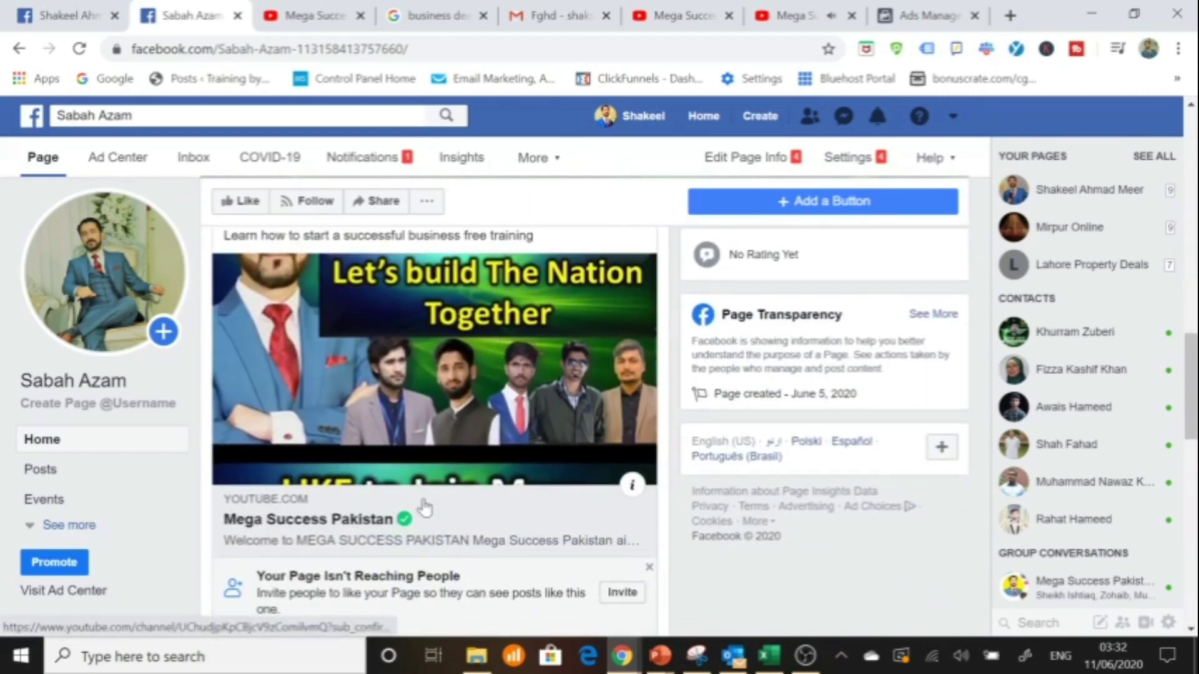
click(452, 354)
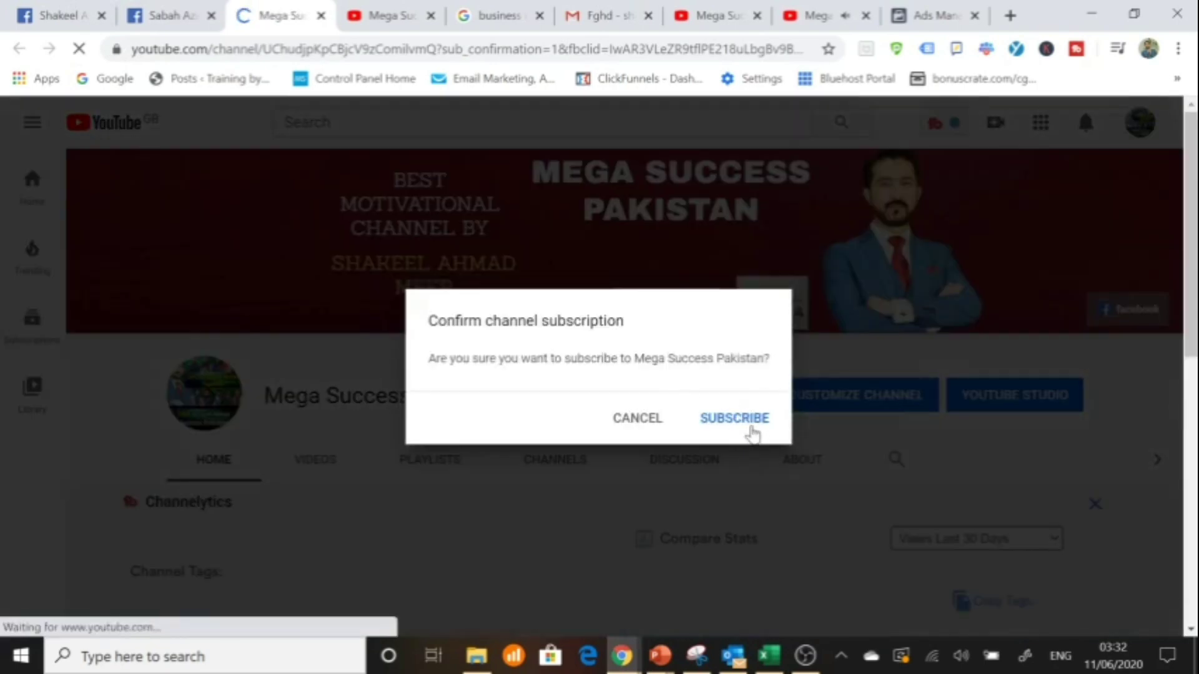
click(321, 16)
Step: Open the boost settings for the "Learn how to start a successful business free training" post and review its ad preview
scroll(570, 420, down, 3)
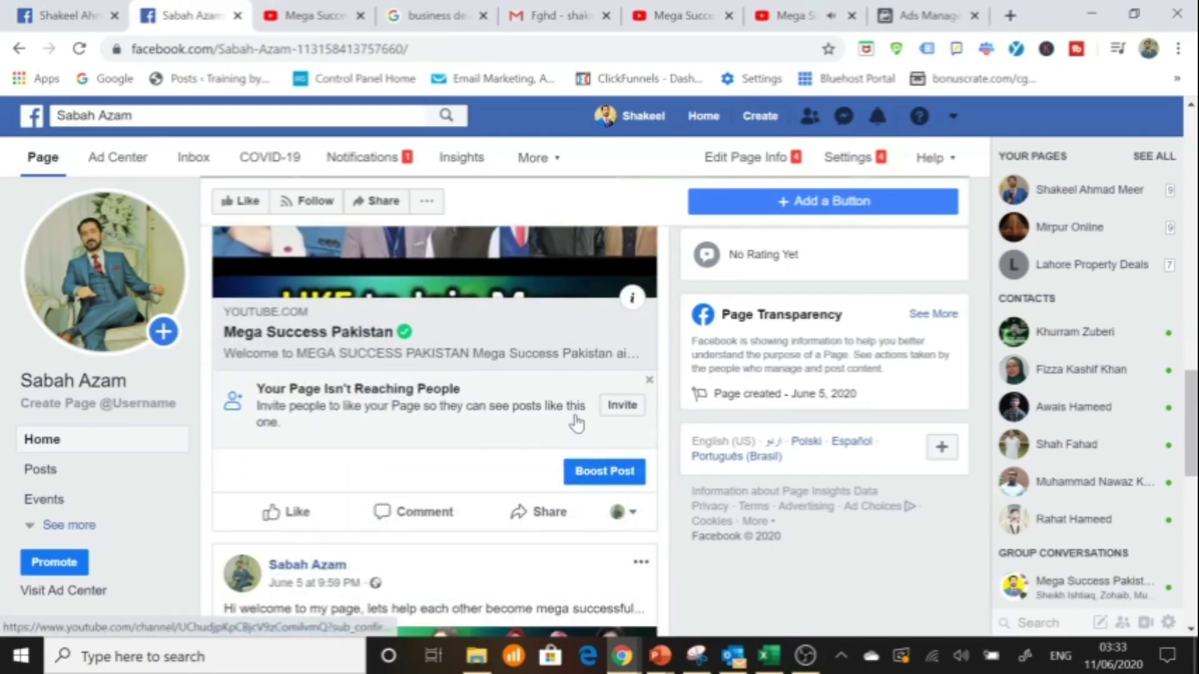
click(593, 478)
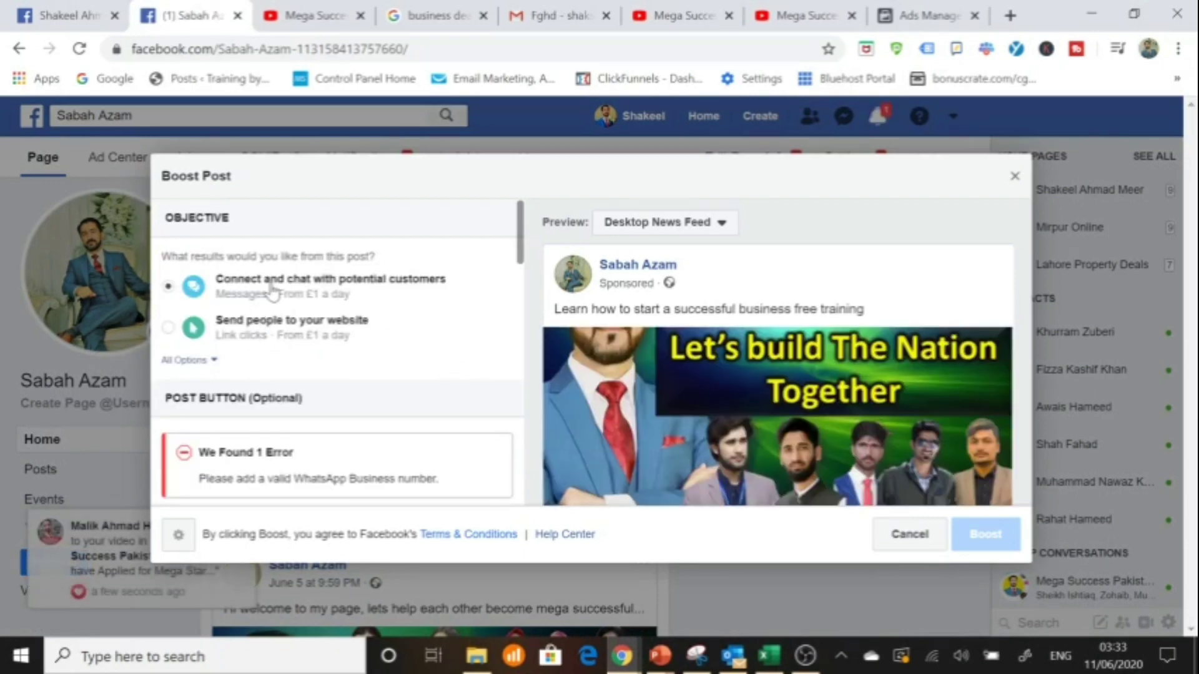
scroll(756, 369, down, 5)
scroll(752, 371, up, 5)
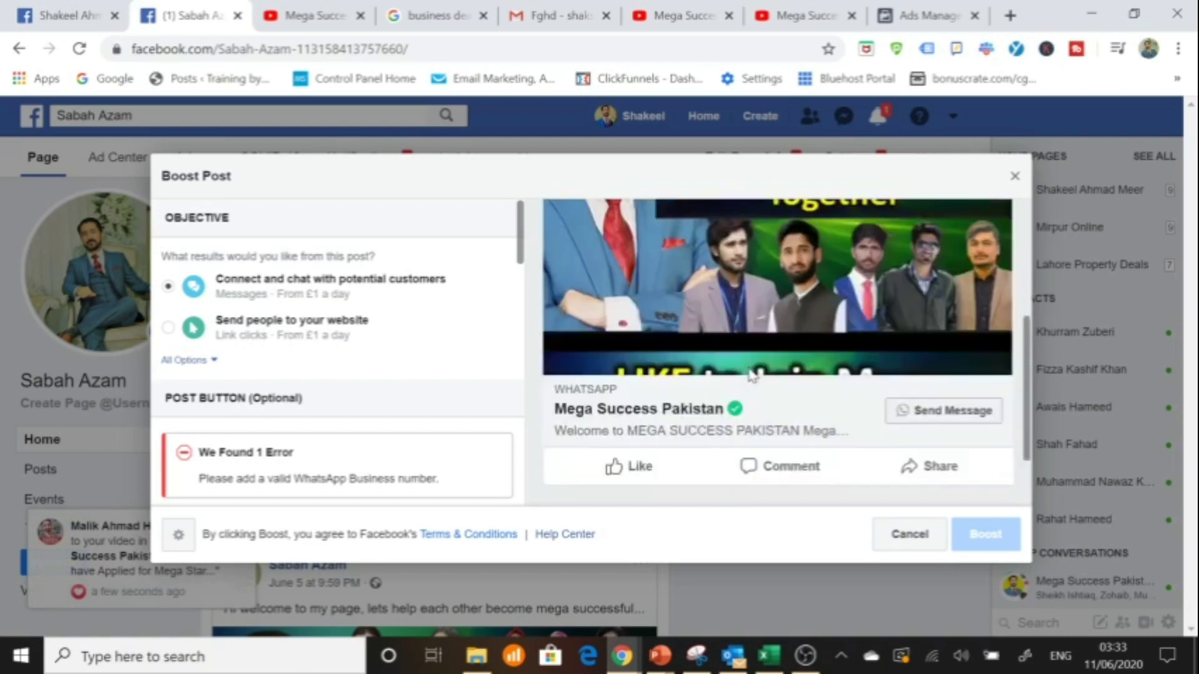
scroll(747, 364, down, 3)
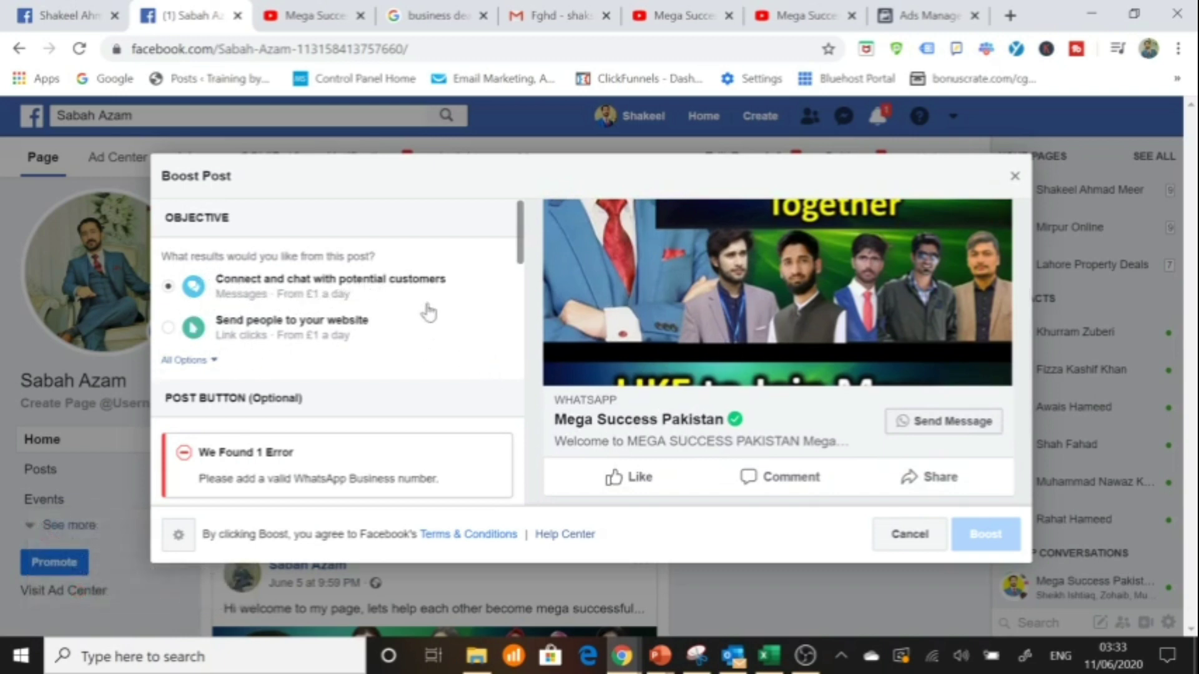
Step: Set the boost objective to "Send people to your website" and expand the full list of objectives
click(168, 329)
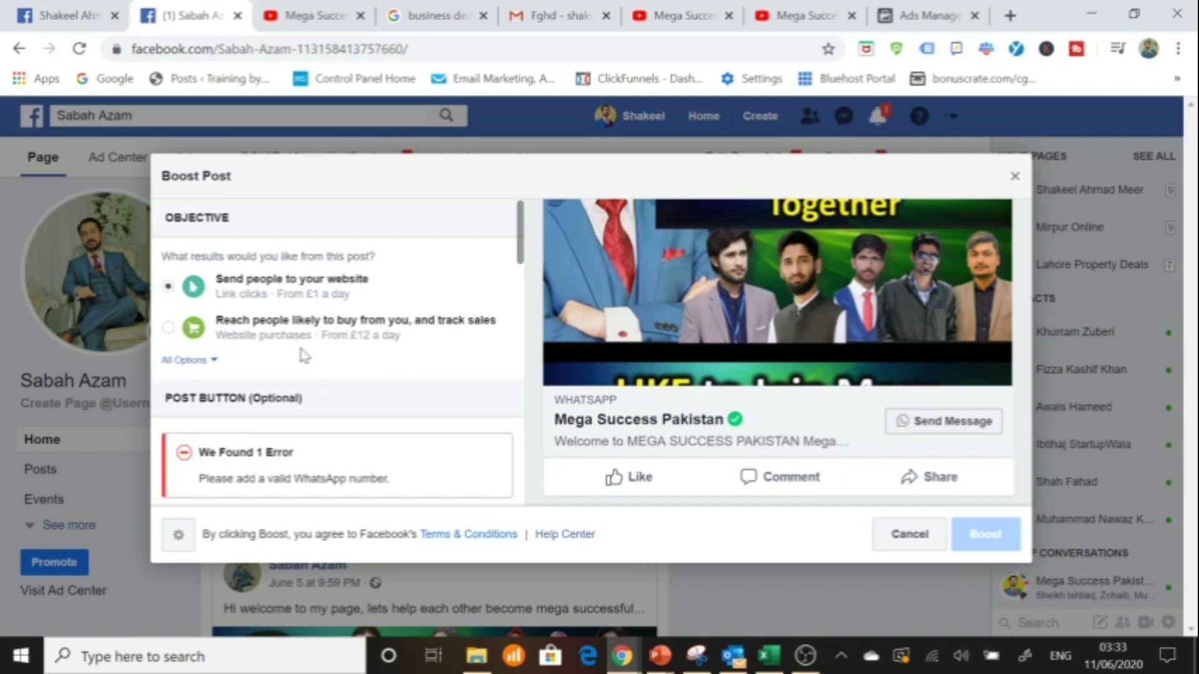
click(208, 361)
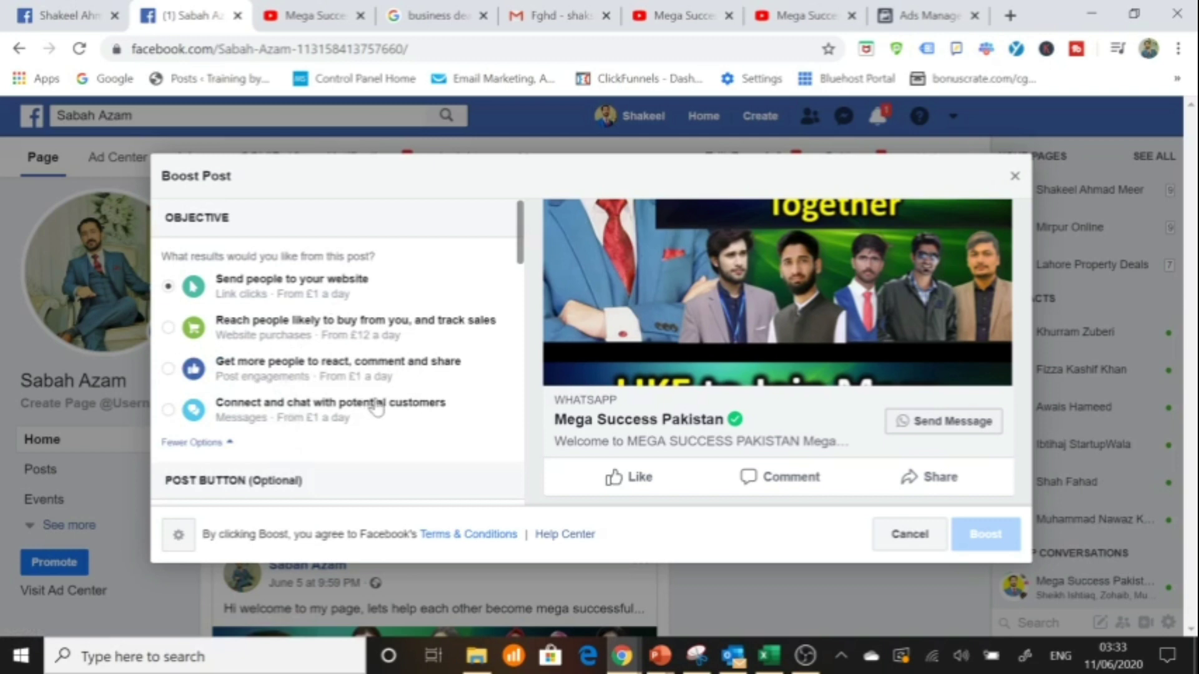
scroll(404, 429, down, 3)
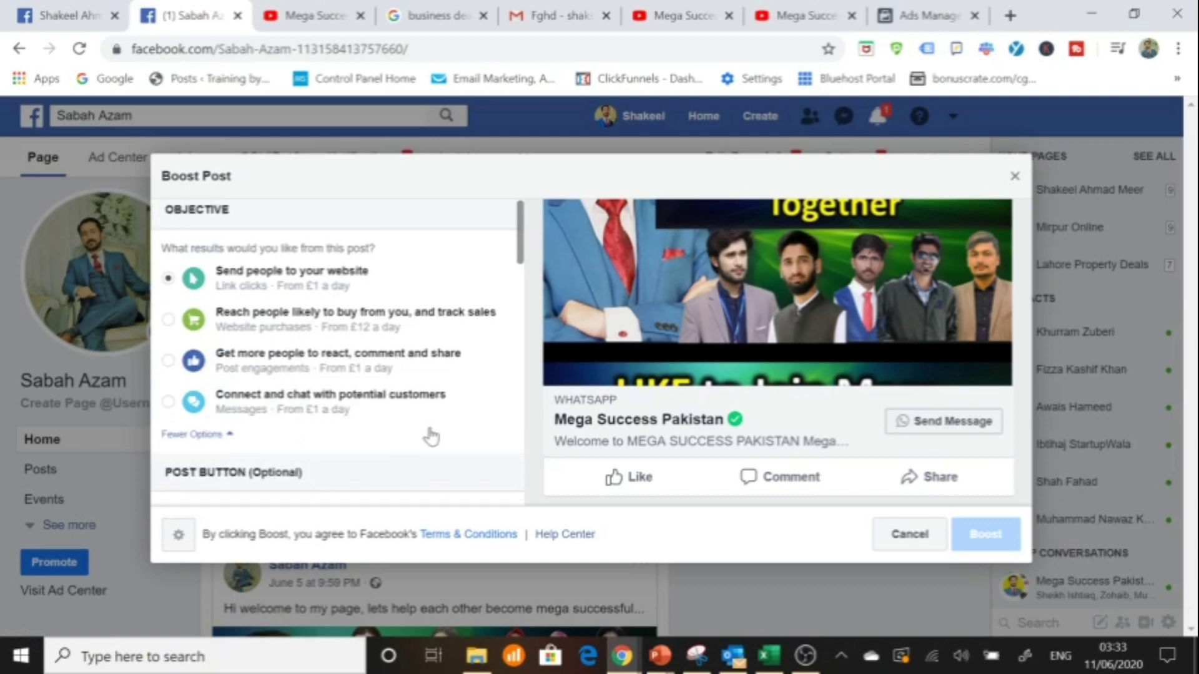
scroll(459, 403, up, 1)
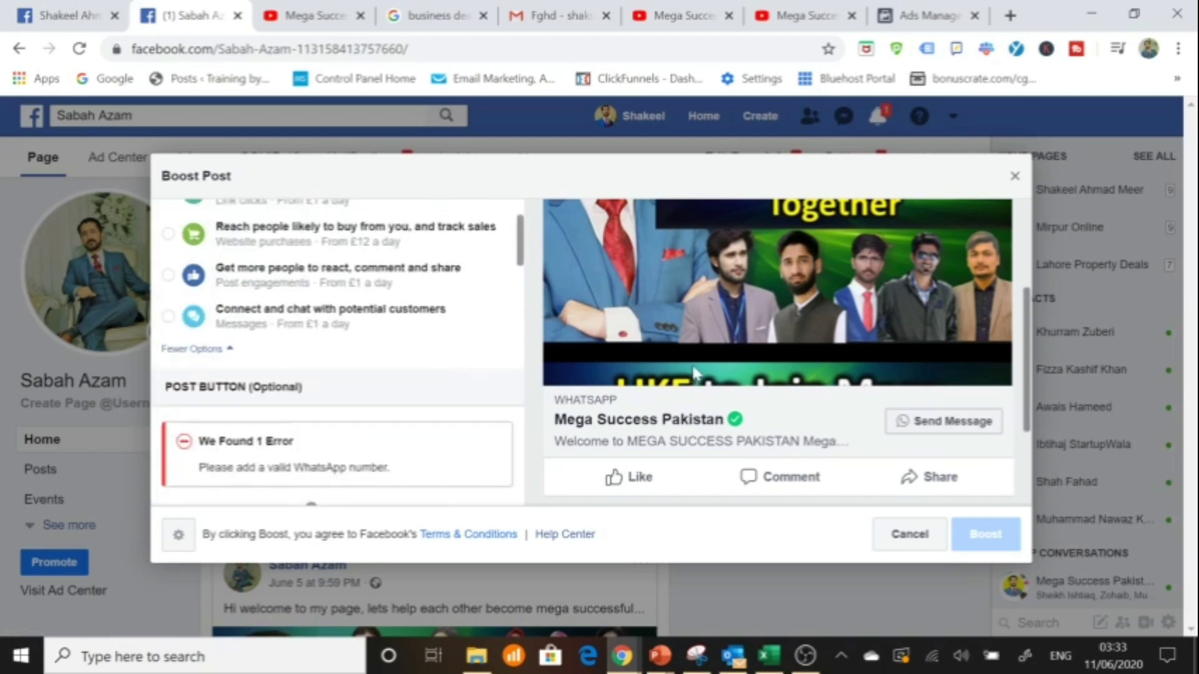
Step: Set the boosted post's button option to "No Button"
scroll(606, 355, down, 2)
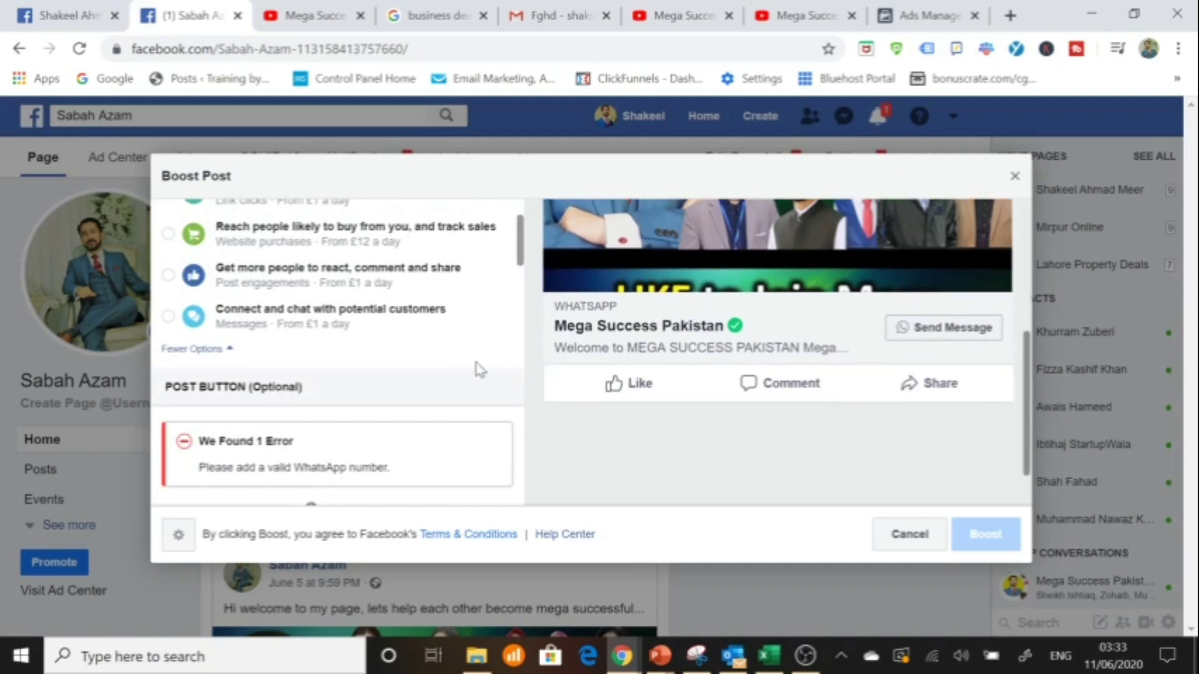
scroll(453, 375, down, 3)
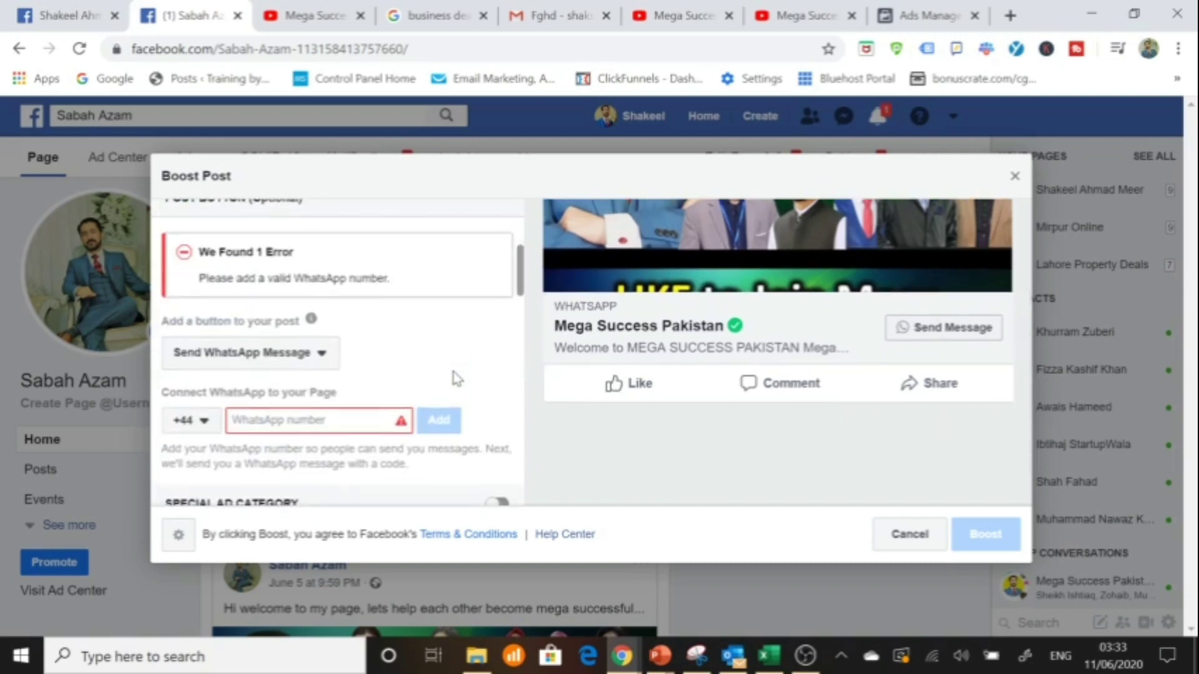
scroll(457, 377, down, 2)
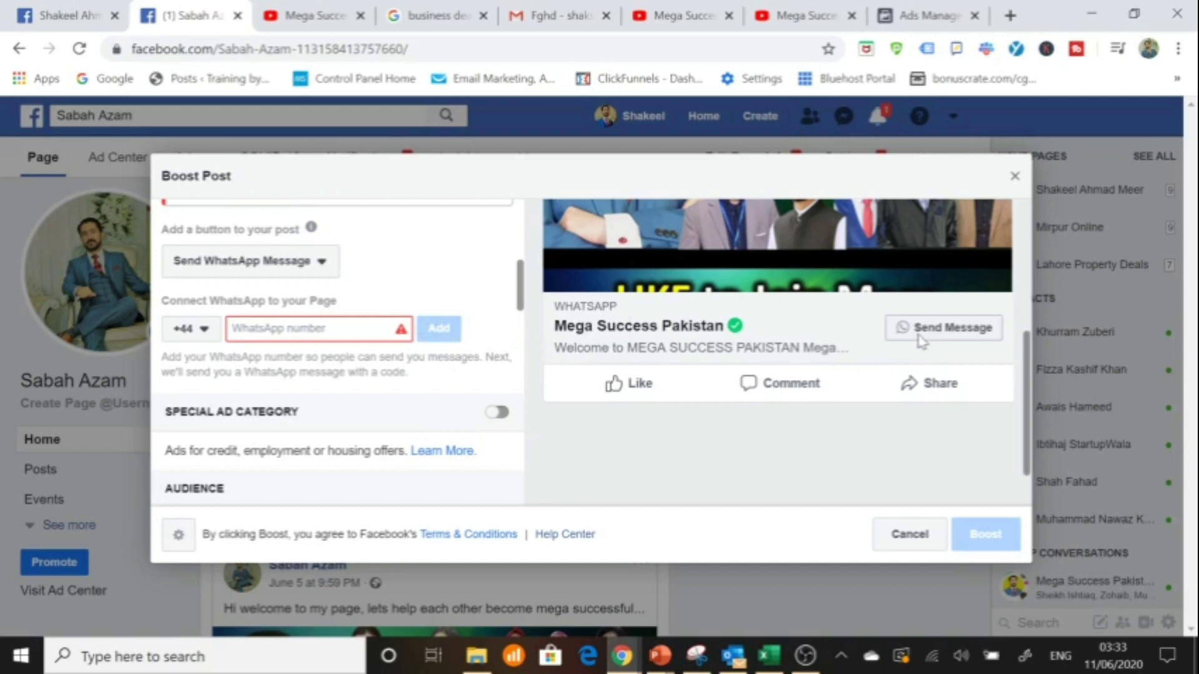
click(325, 263)
click(289, 299)
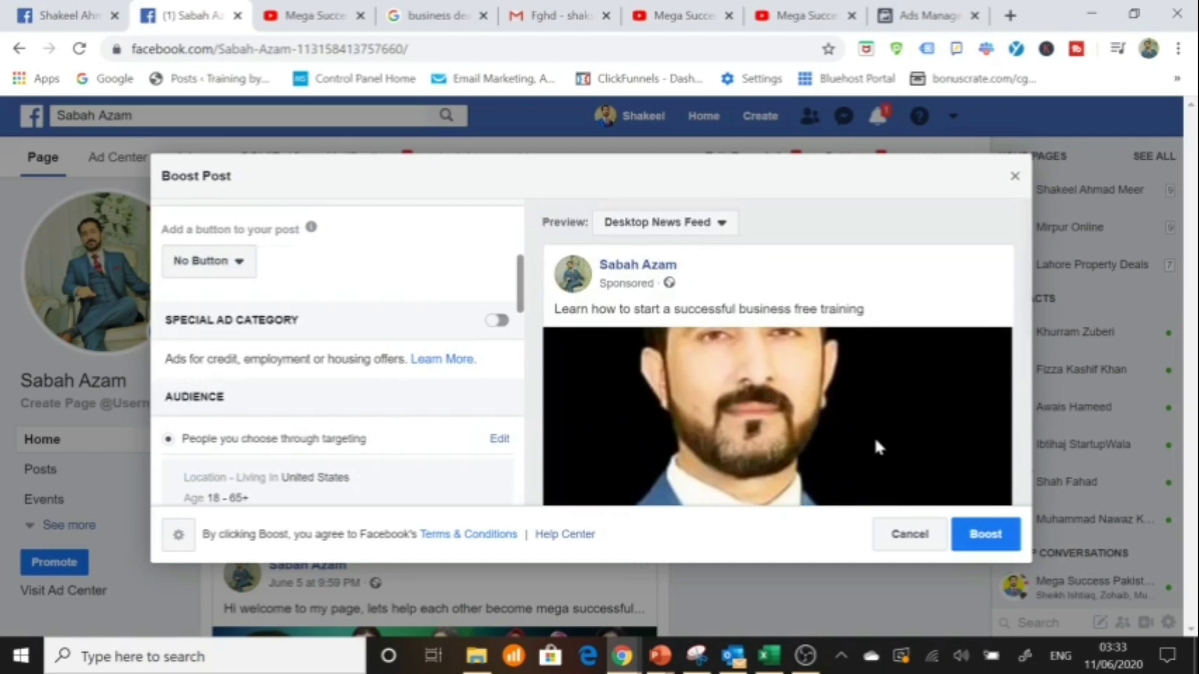
Step: Open the boost's targeted audience for editing and remove United States from its locations
scroll(843, 375, down, 3)
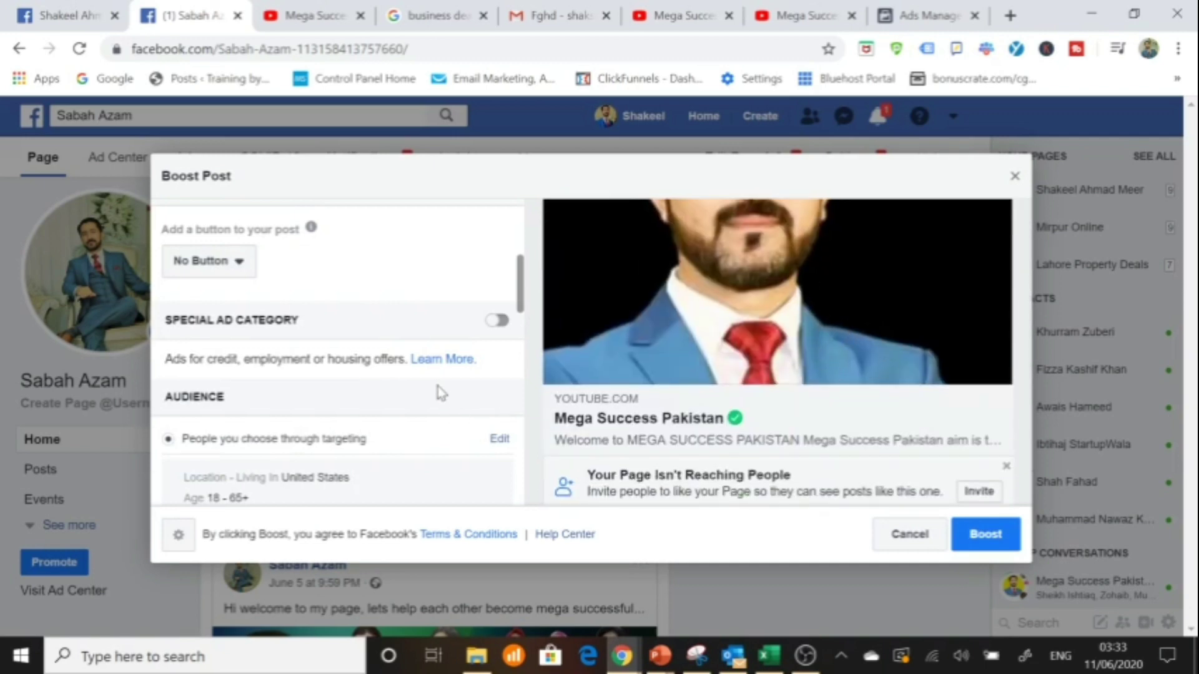
scroll(440, 397, down, 3)
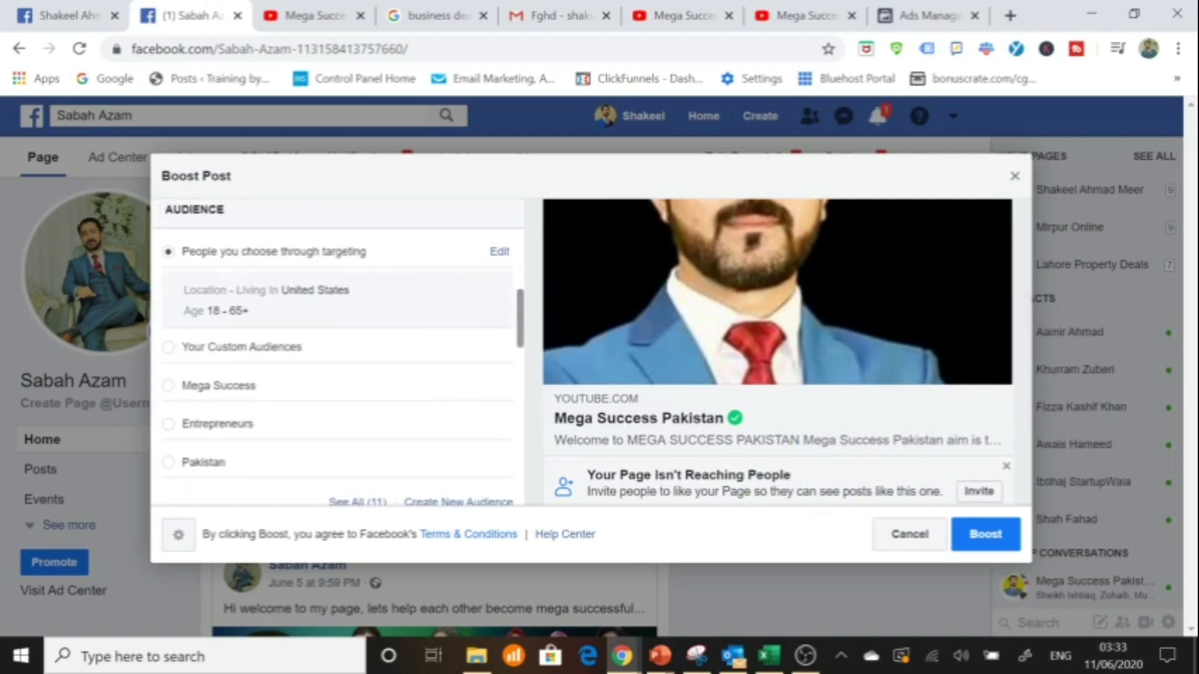
click(499, 253)
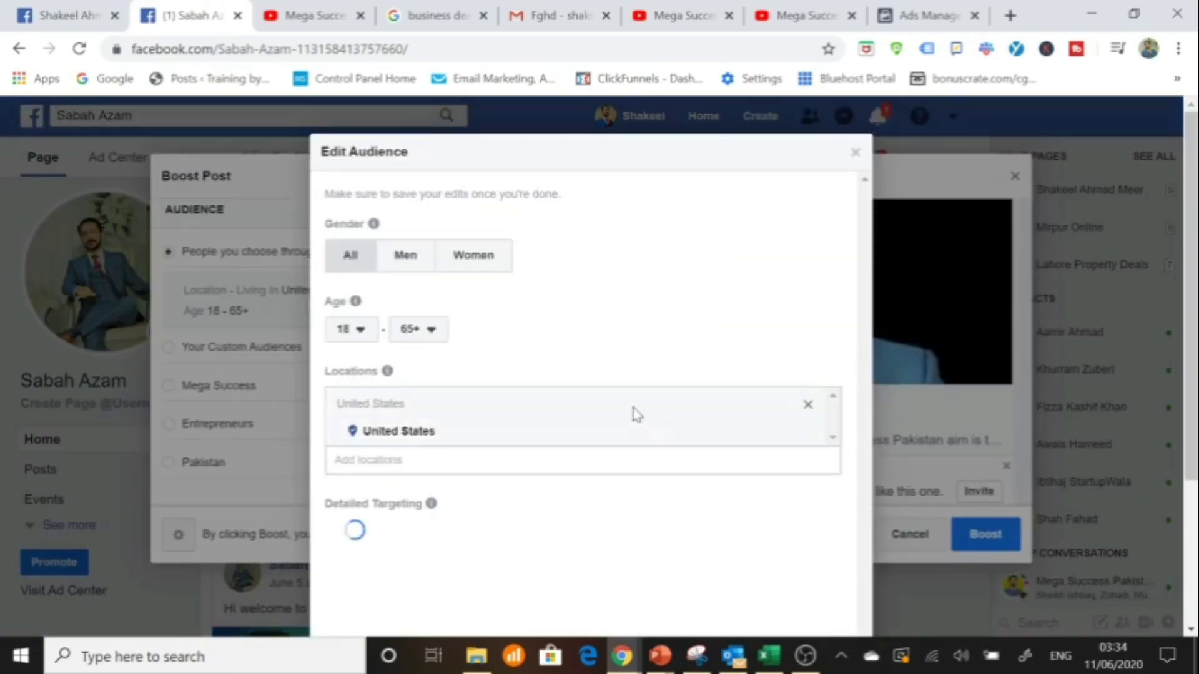
click(805, 432)
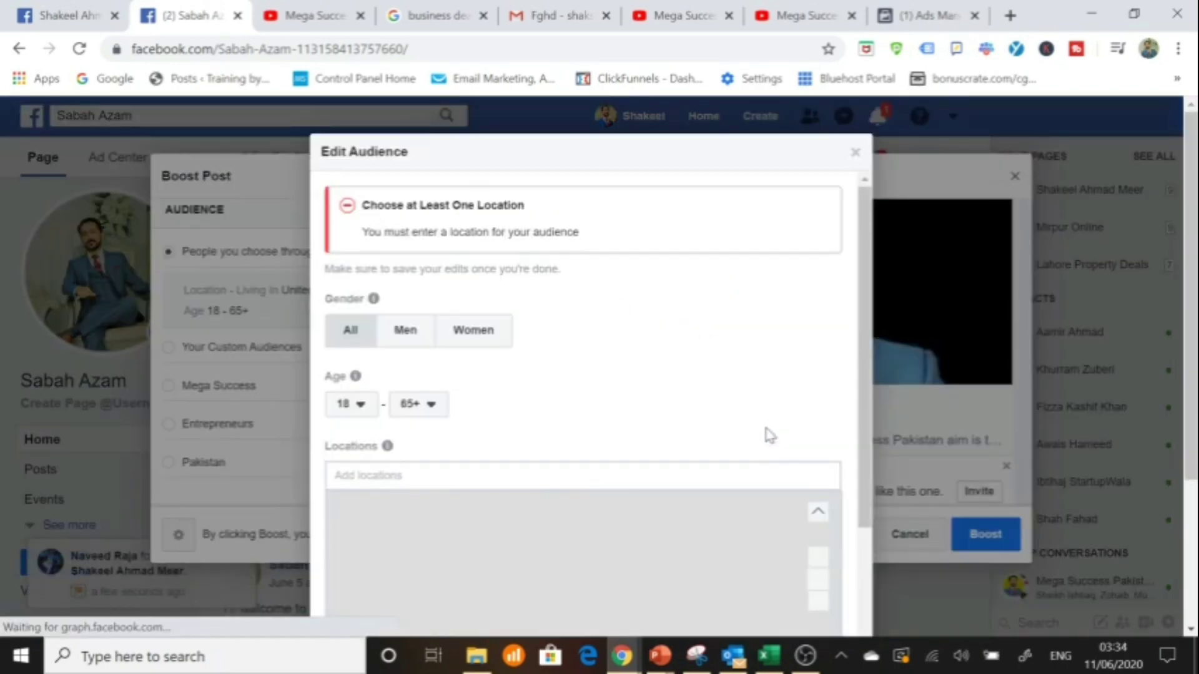
Step: Add the country Pakistan as the audience's location
scroll(680, 415, down, 2)
scroll(792, 342, down, 2)
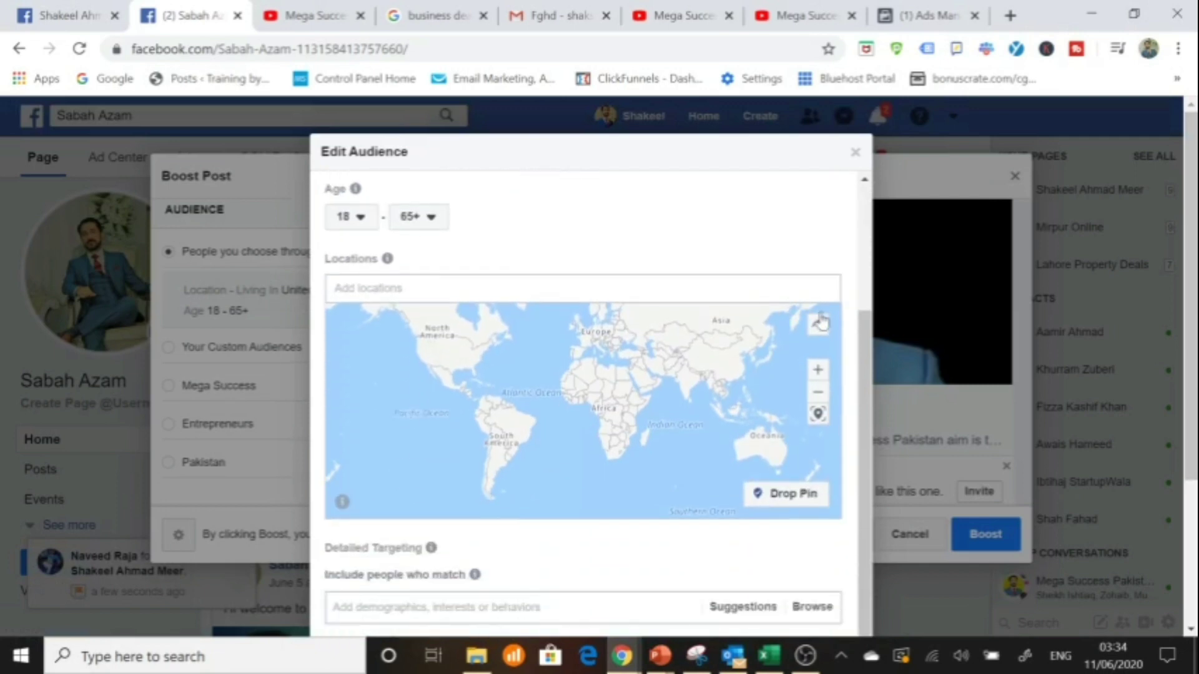
scroll(926, 306, down, 5)
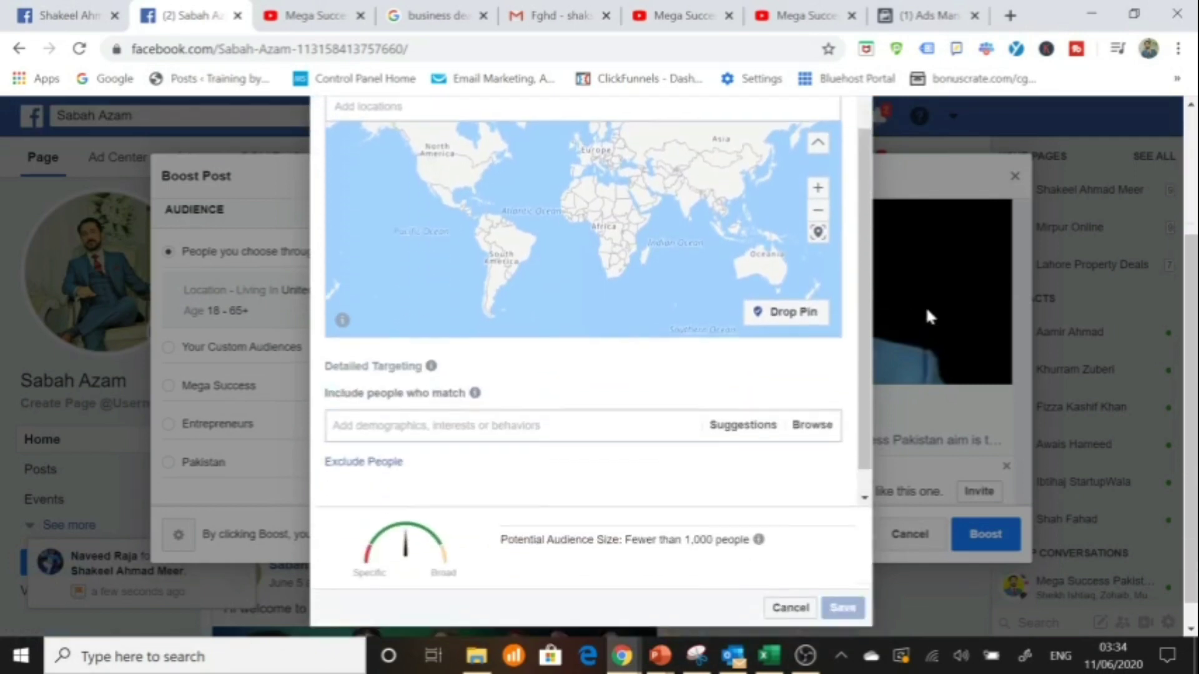
scroll(760, 476, up, 3)
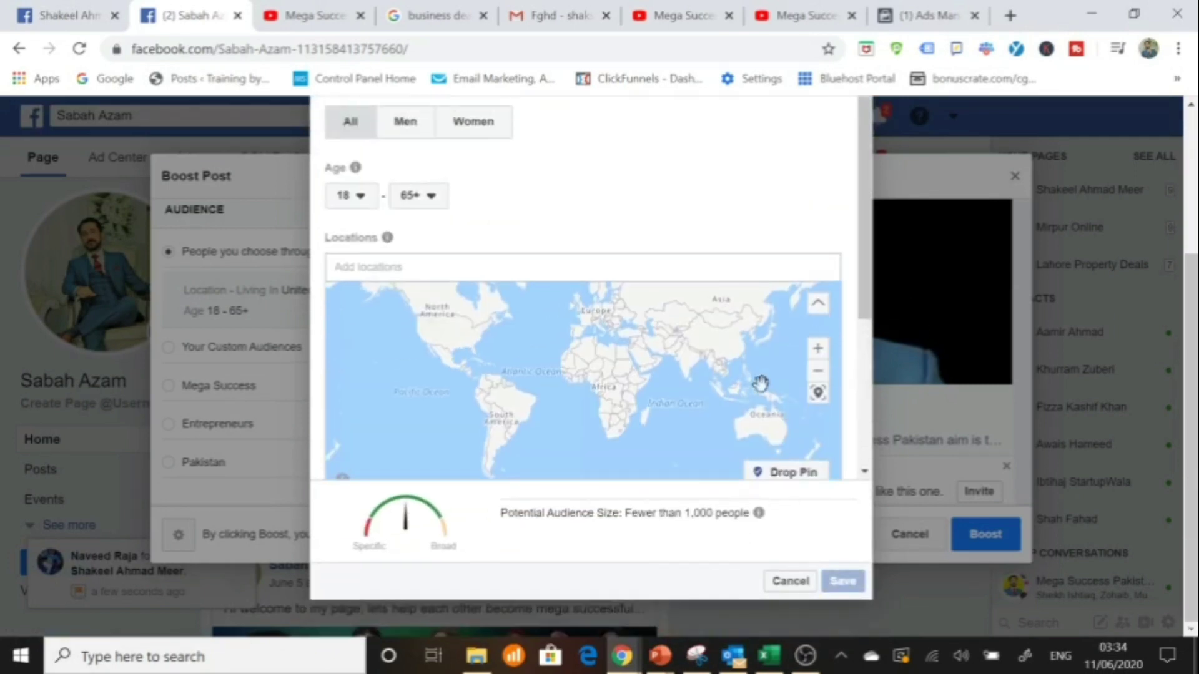
click(399, 266)
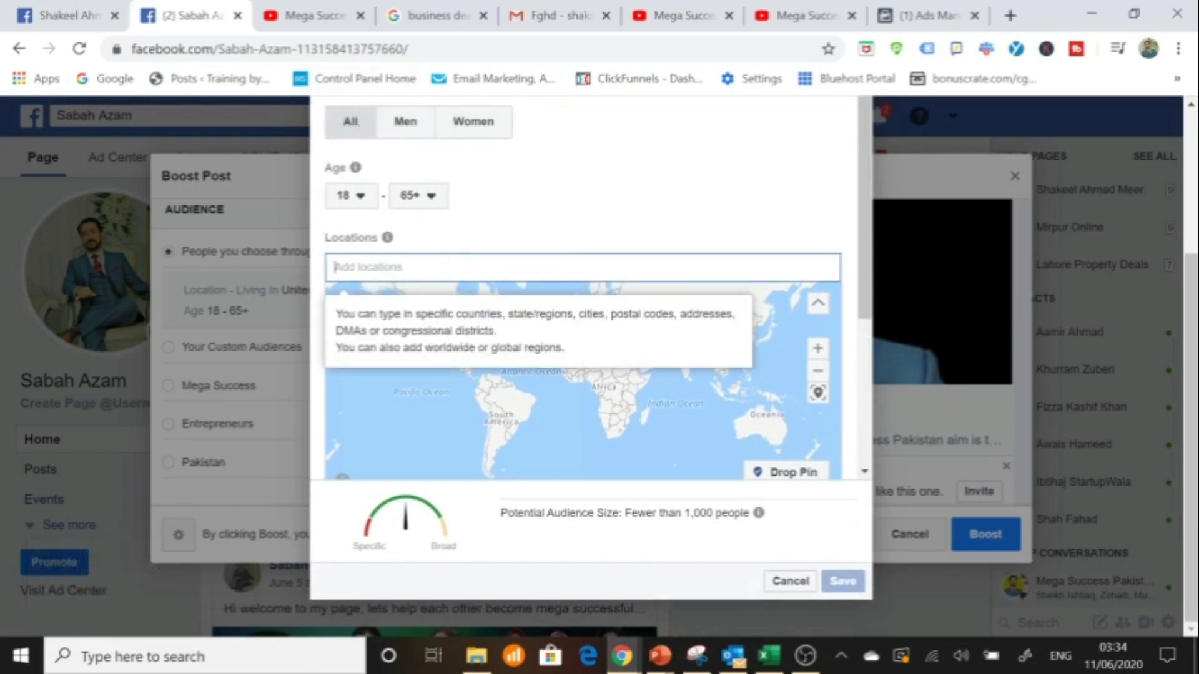
text(p)
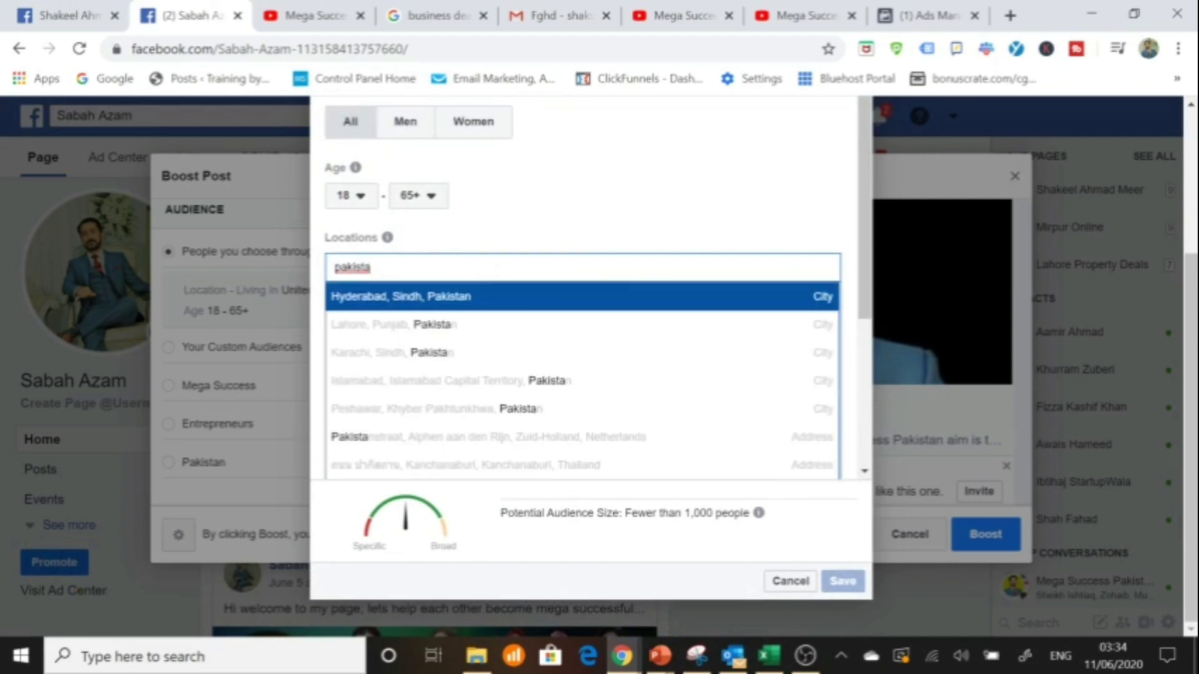
text(akistan)
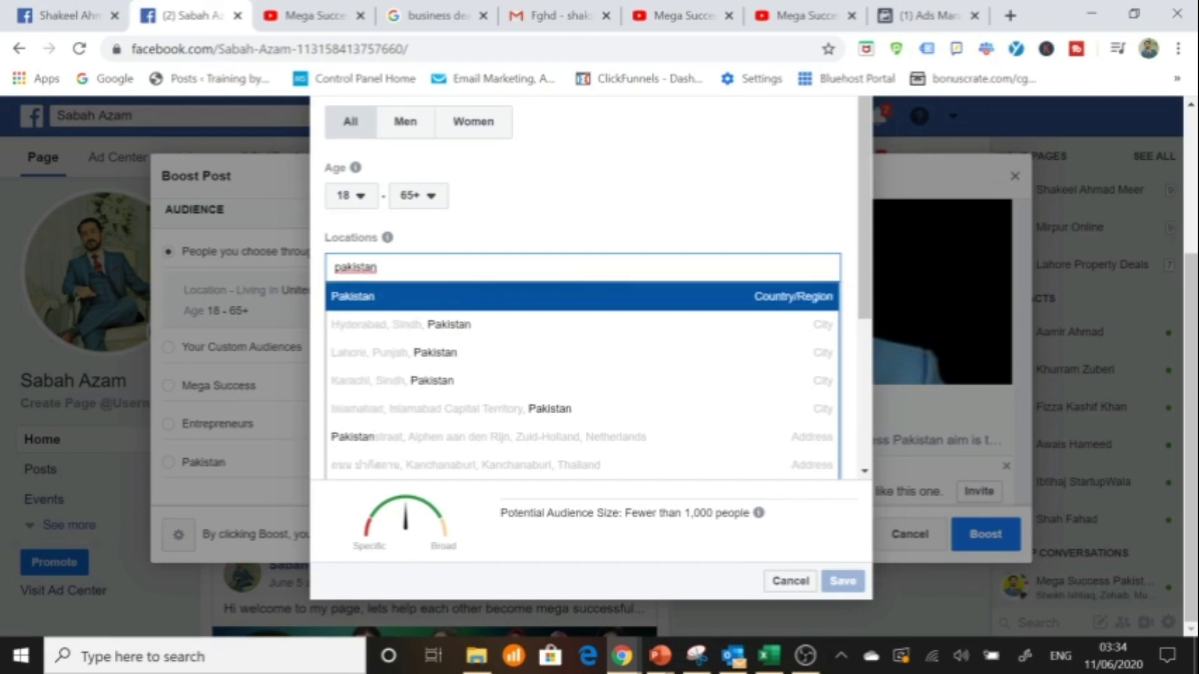
click(417, 302)
Step: Add the interest "Entrepreneurship" to the audience's detailed targeting
scroll(850, 303, down, 3)
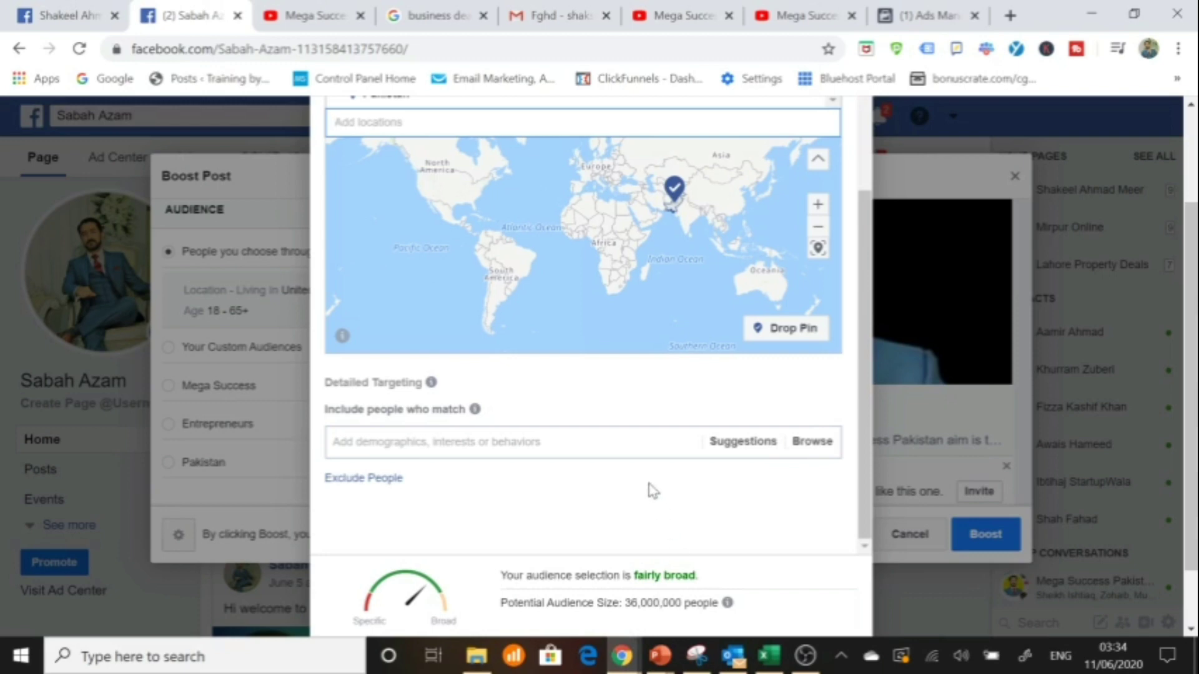
scroll(650, 495, down, 1)
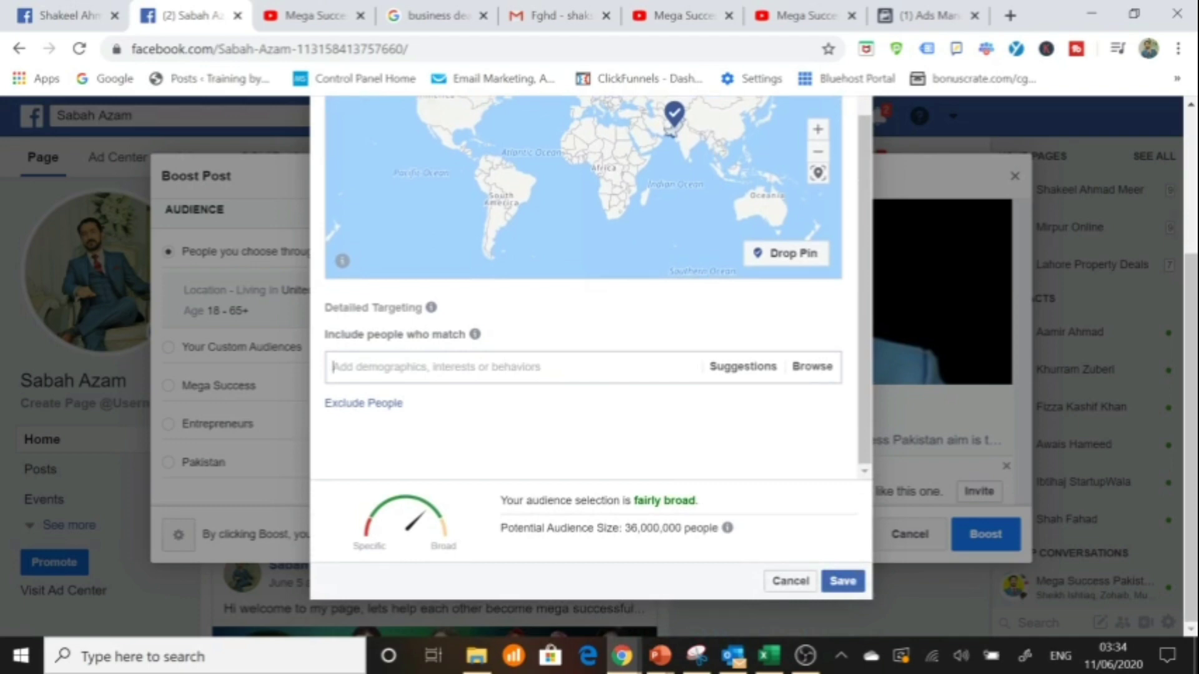
text(ecommer)
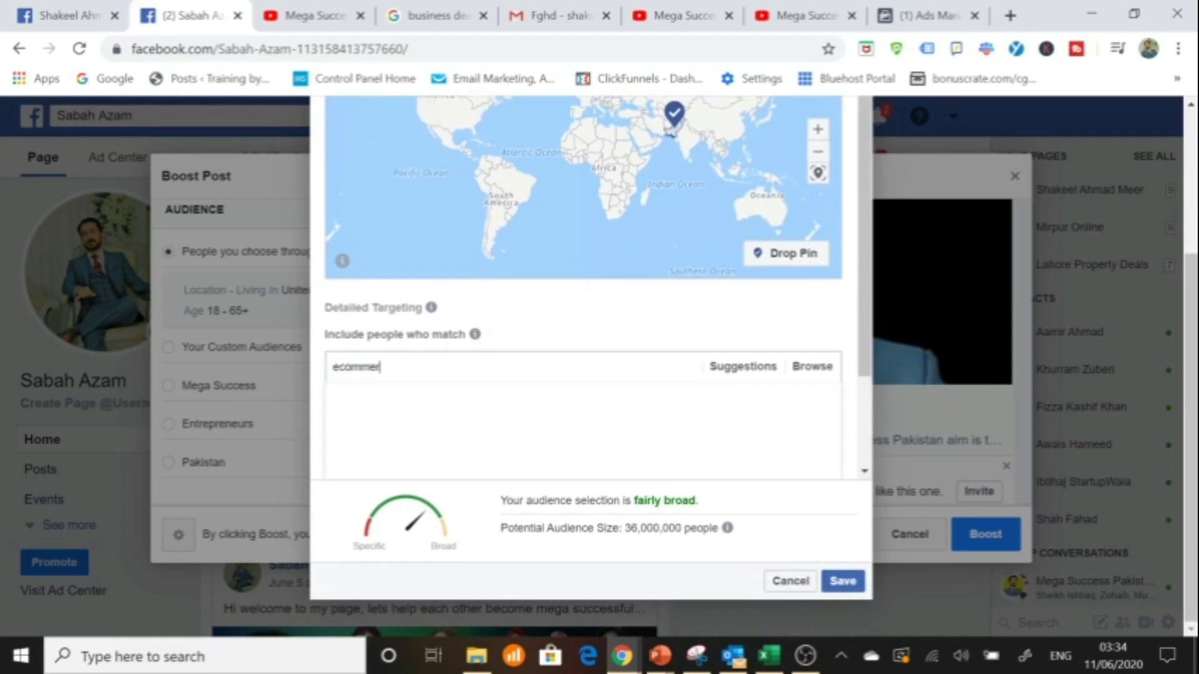
key(BackSpace)
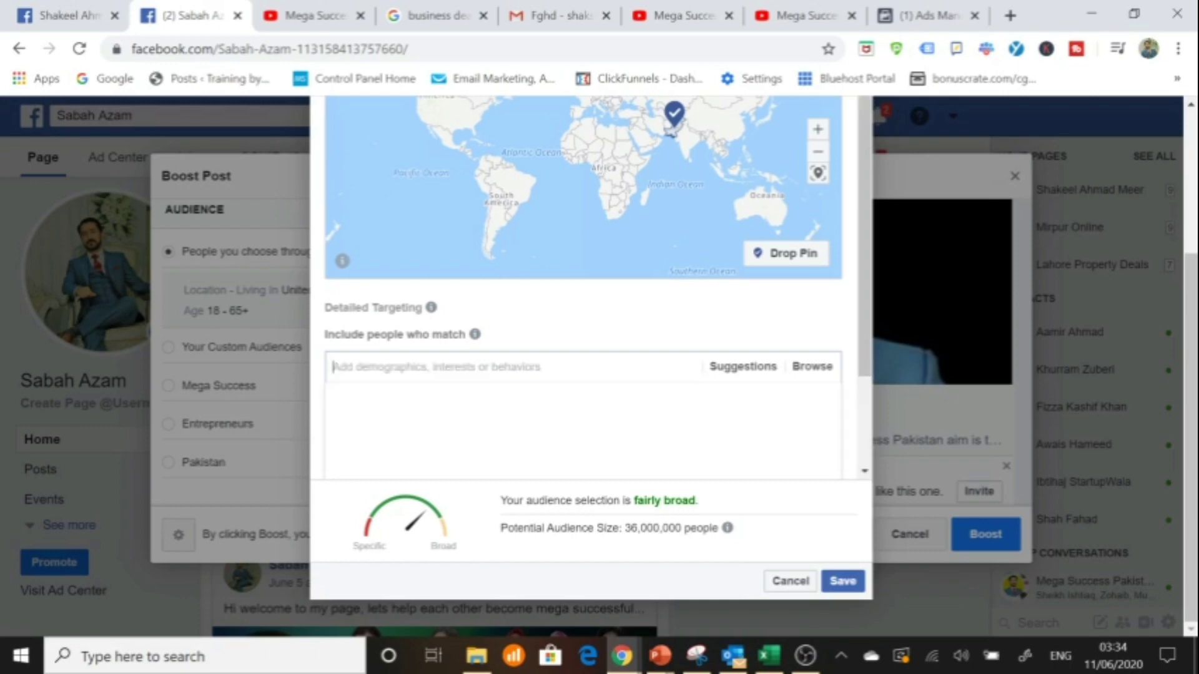
text(entre)
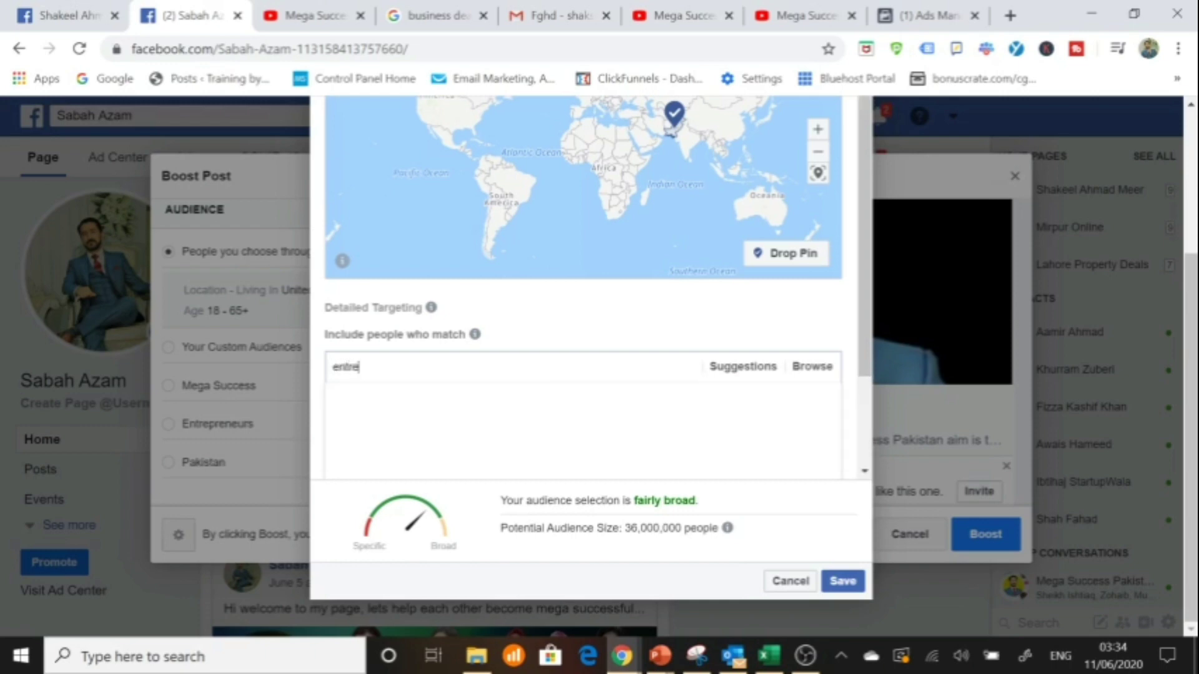
text(preneu)
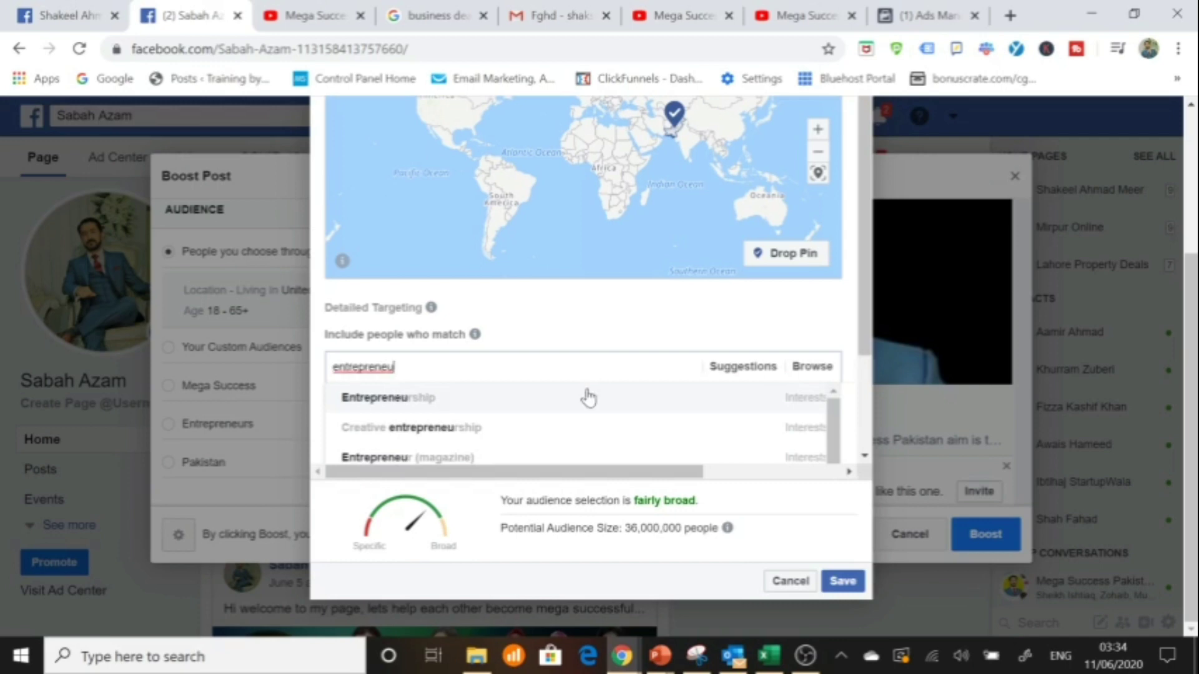
click(588, 396)
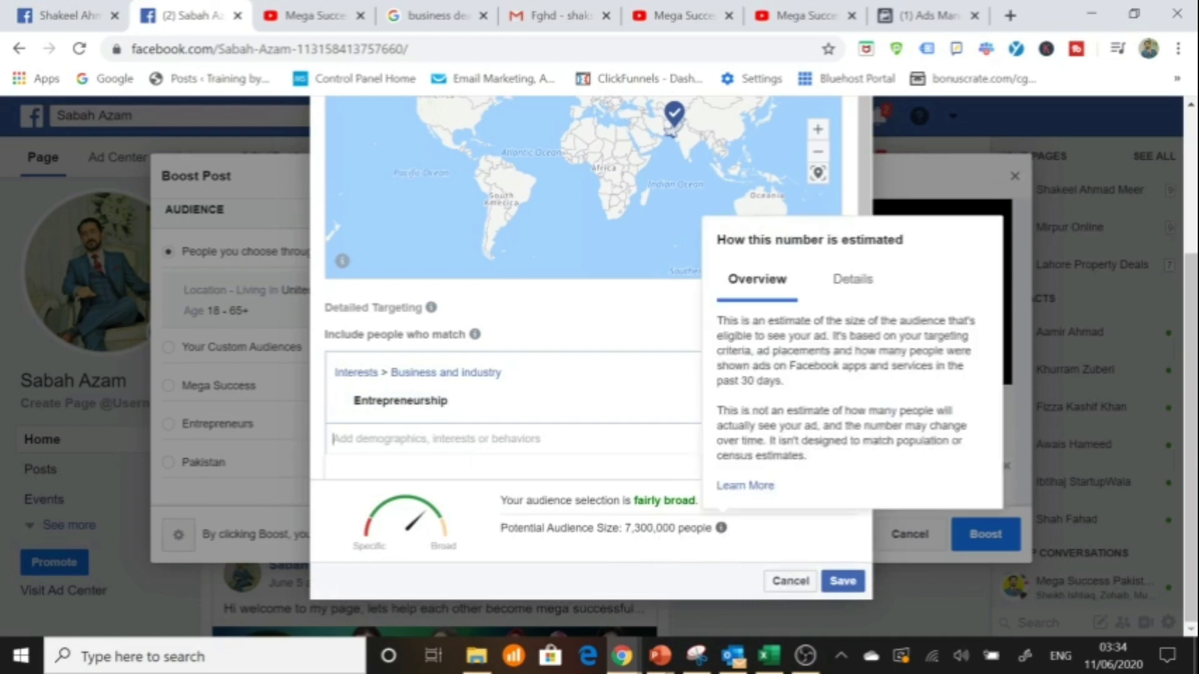
Step: Narrow the audience so that people must also match the education level "Master's degree"
scroll(824, 348, down, 3)
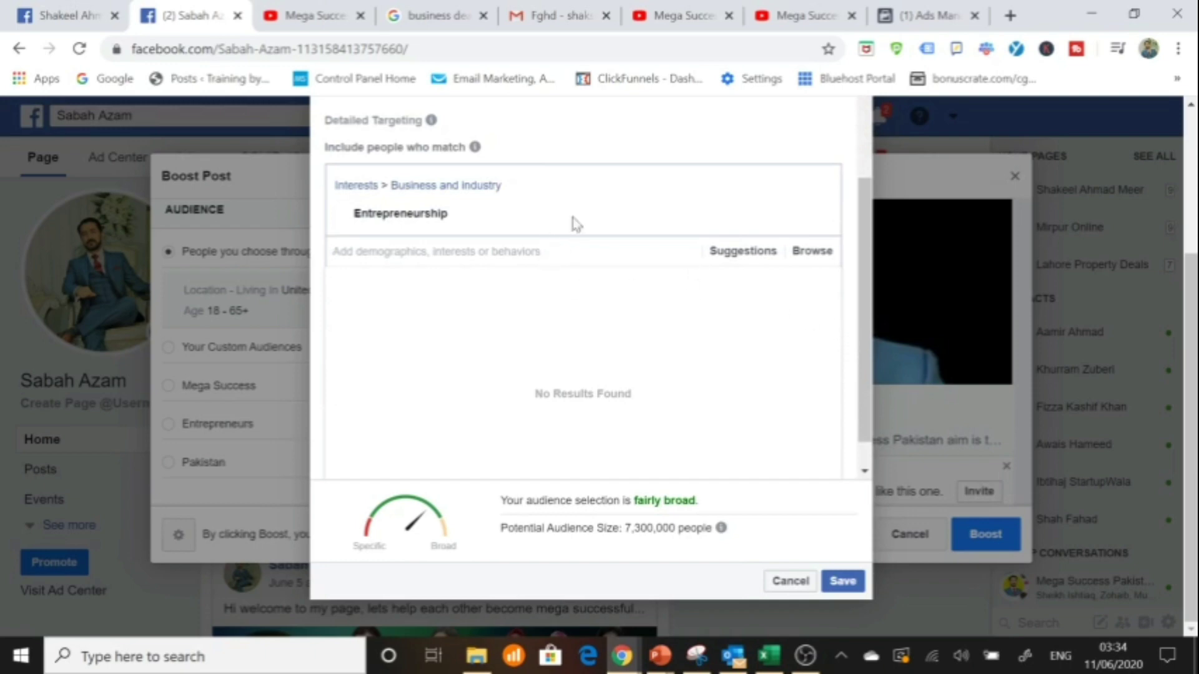
scroll(718, 256, down, 1)
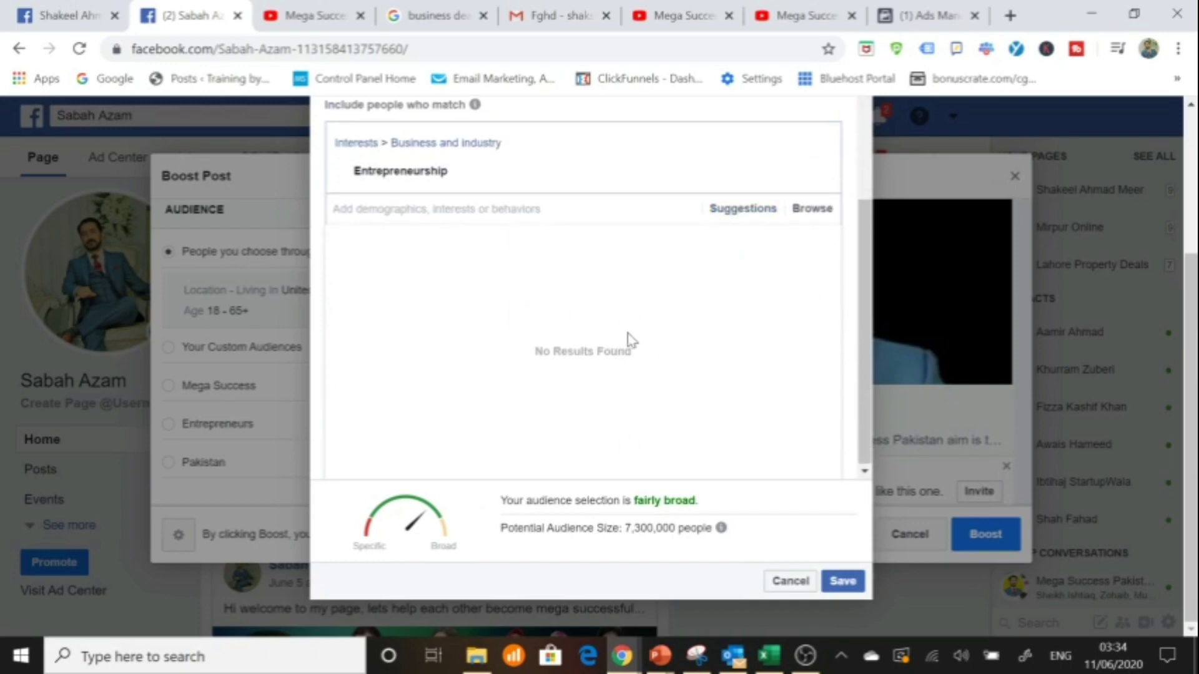
scroll(774, 150, up, 3)
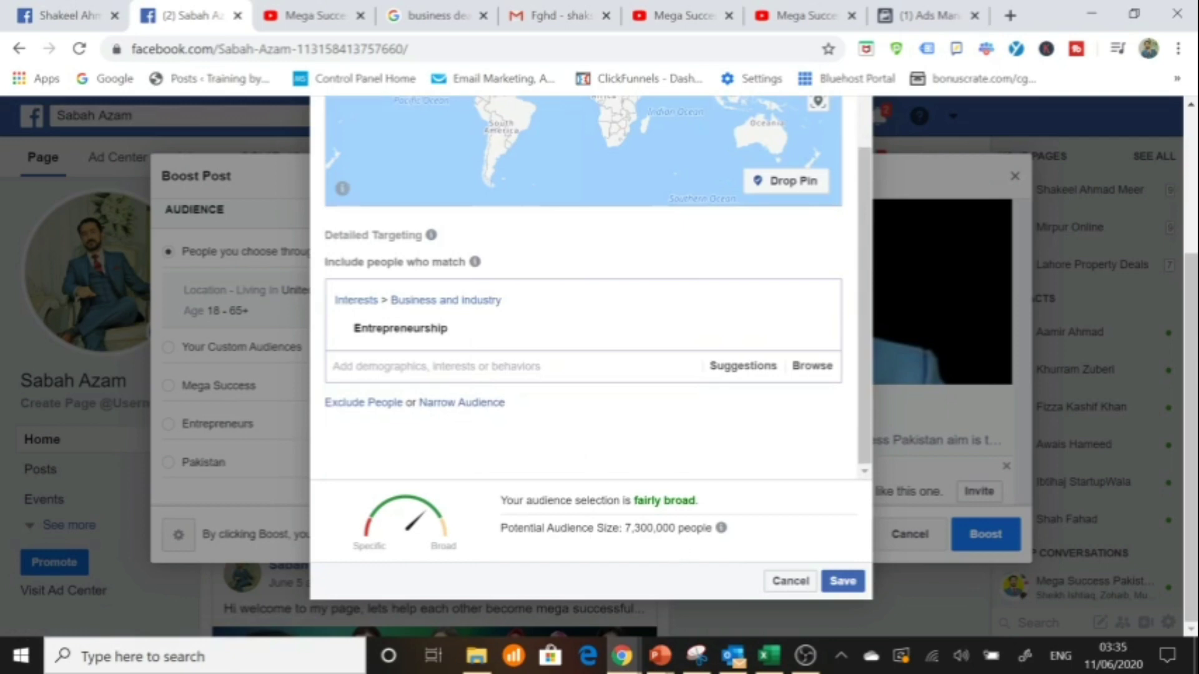
click(474, 403)
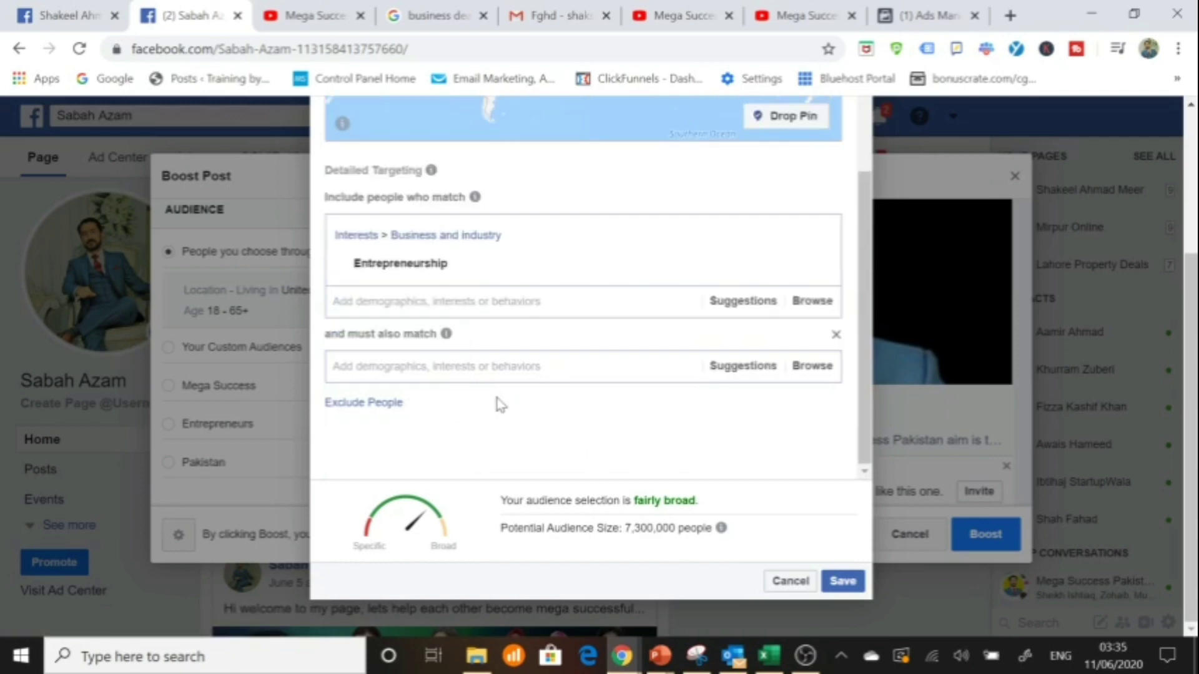
click(498, 369)
text(masters)
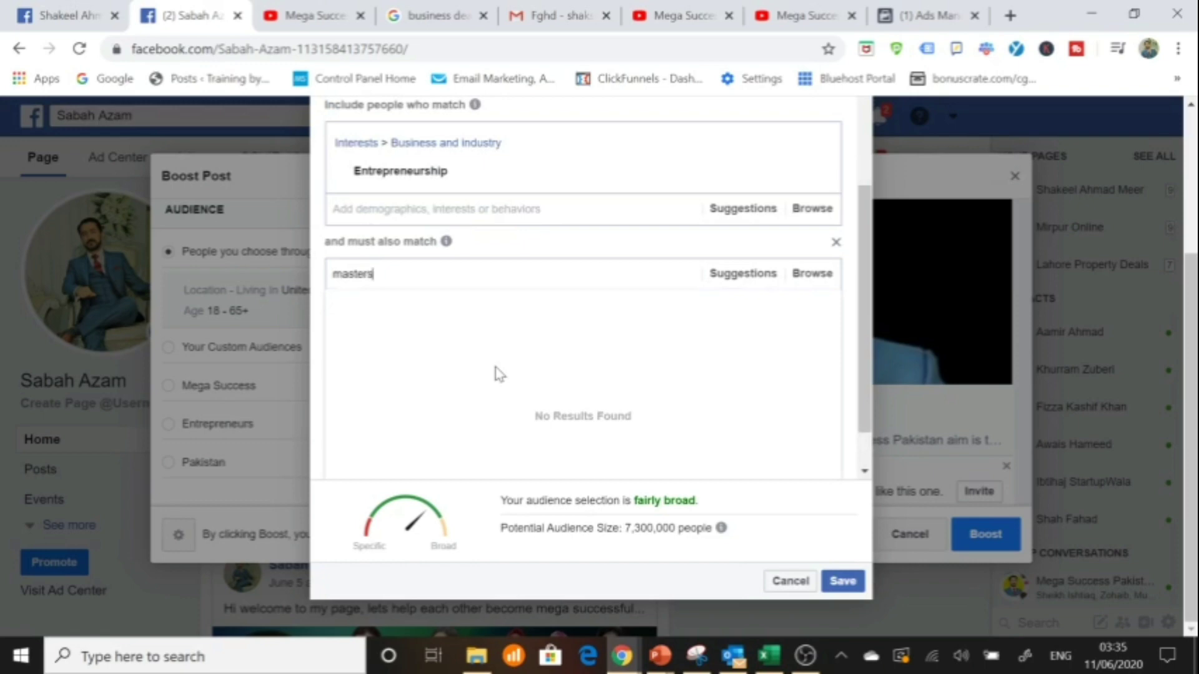
text( degree)
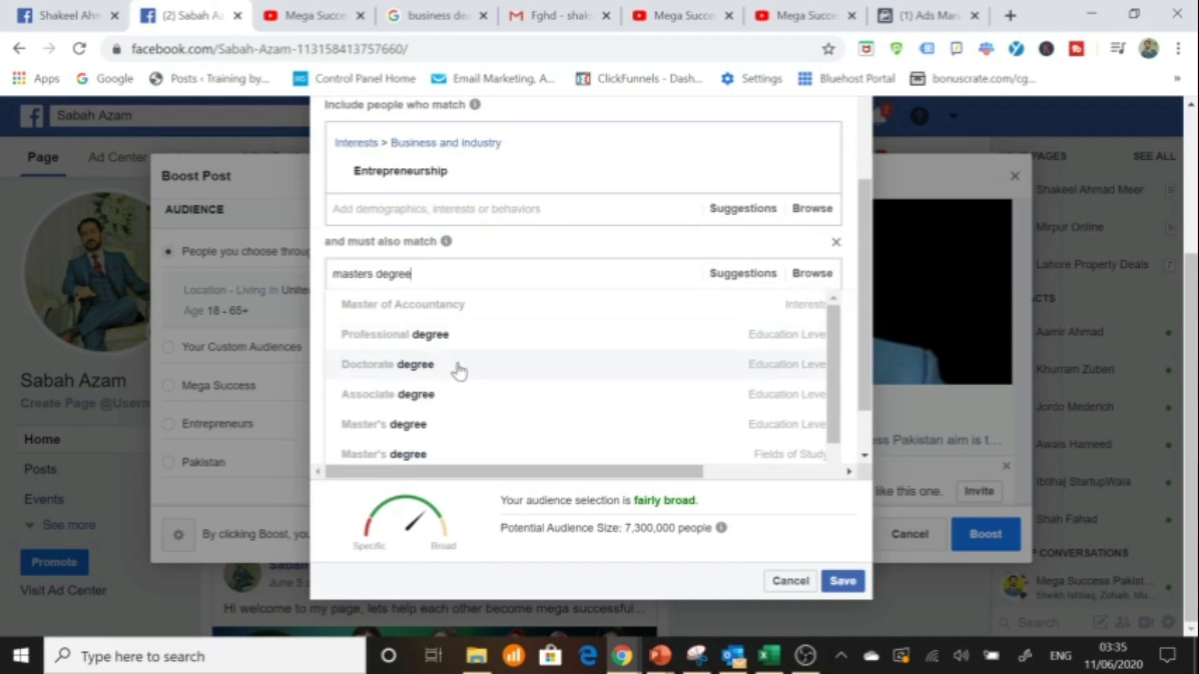
click(416, 425)
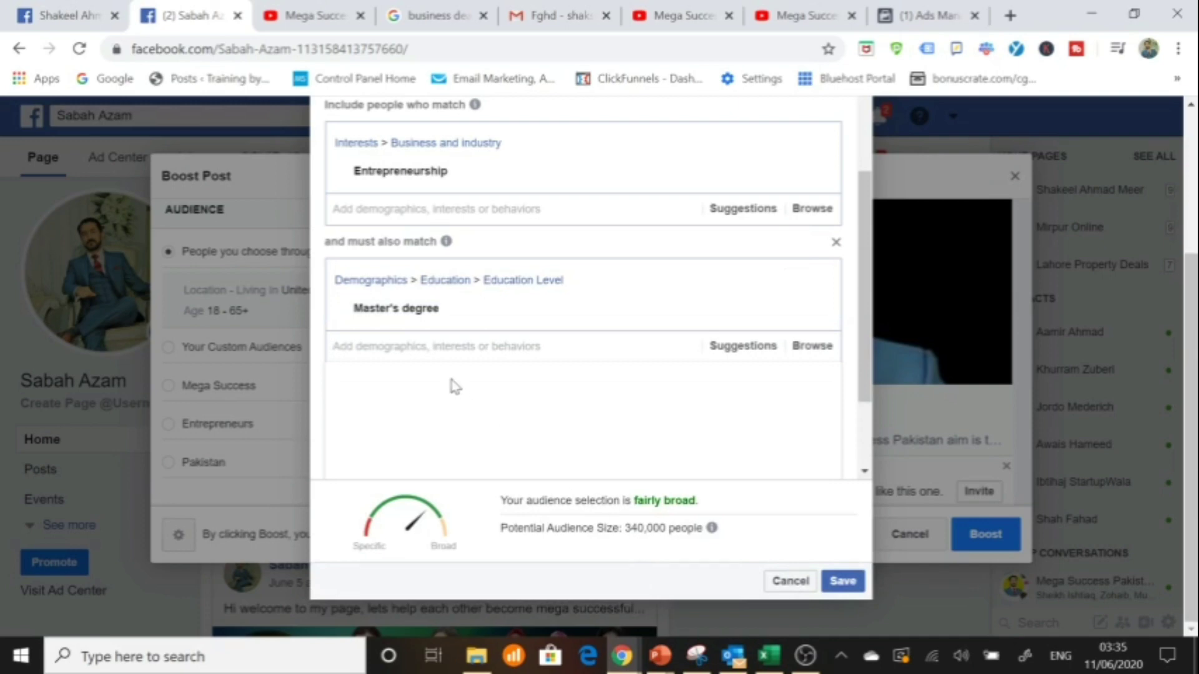
Step: Add the education level "College grad" to the must-also-match criteria and save the audience
text(college education)
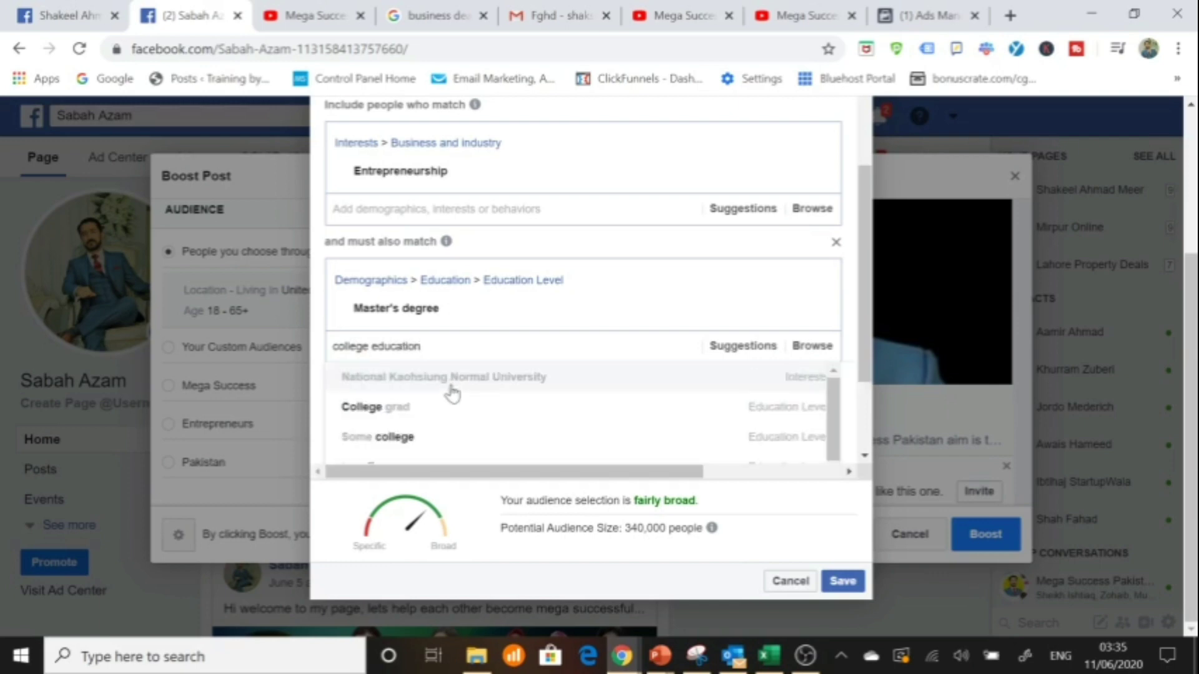
click(443, 412)
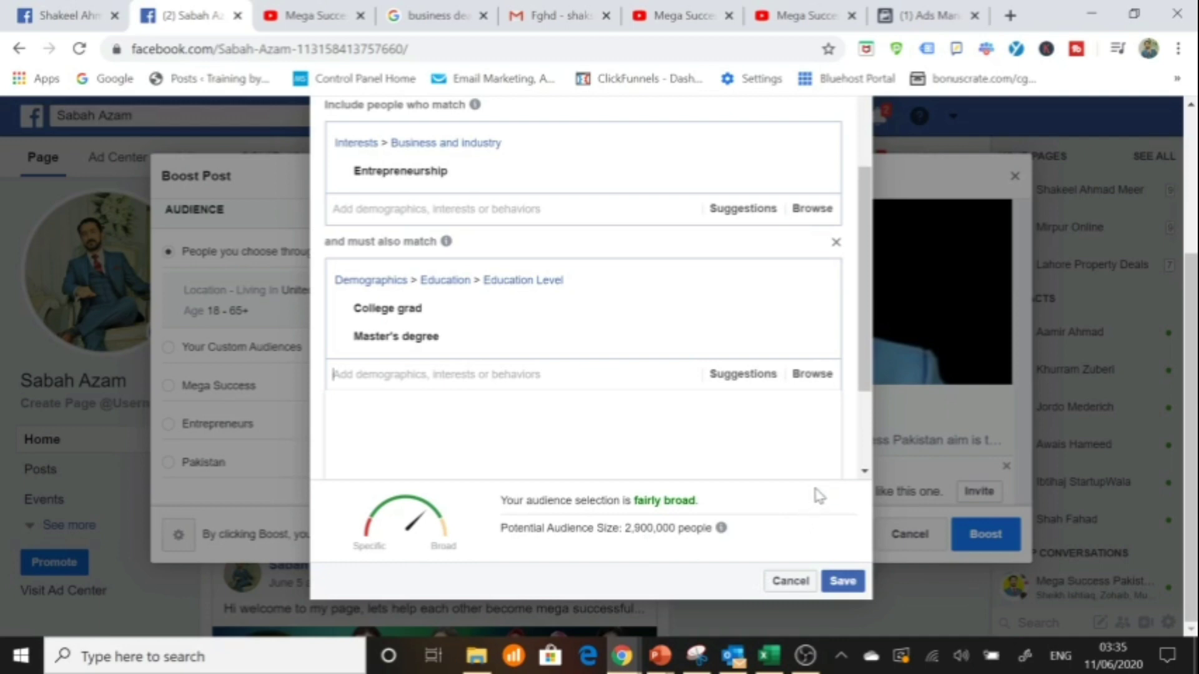
click(843, 581)
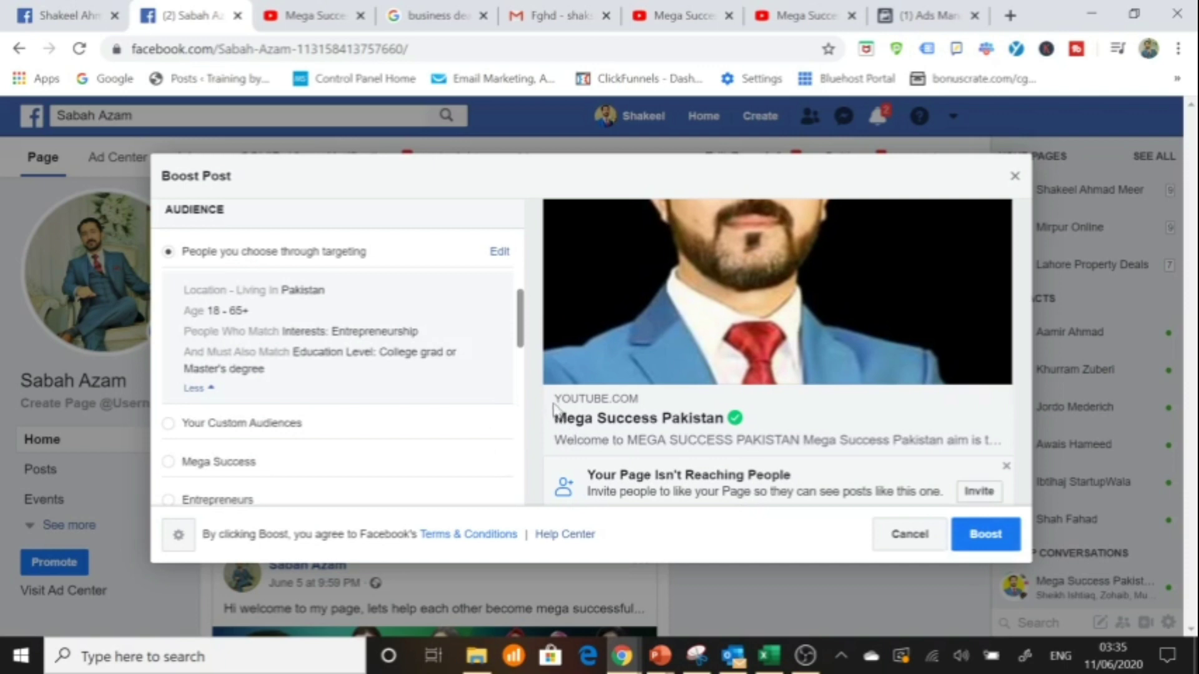
Step: Review the boost's audience summary, duration, total budget, conversion tracking and payment settings
scroll(521, 319, up, 1)
mouse_move(520, 318)
mouse_down()
mouse_move(527, 246)
mouse_move(536, 310)
mouse_up()
scroll(535, 313, down, 3)
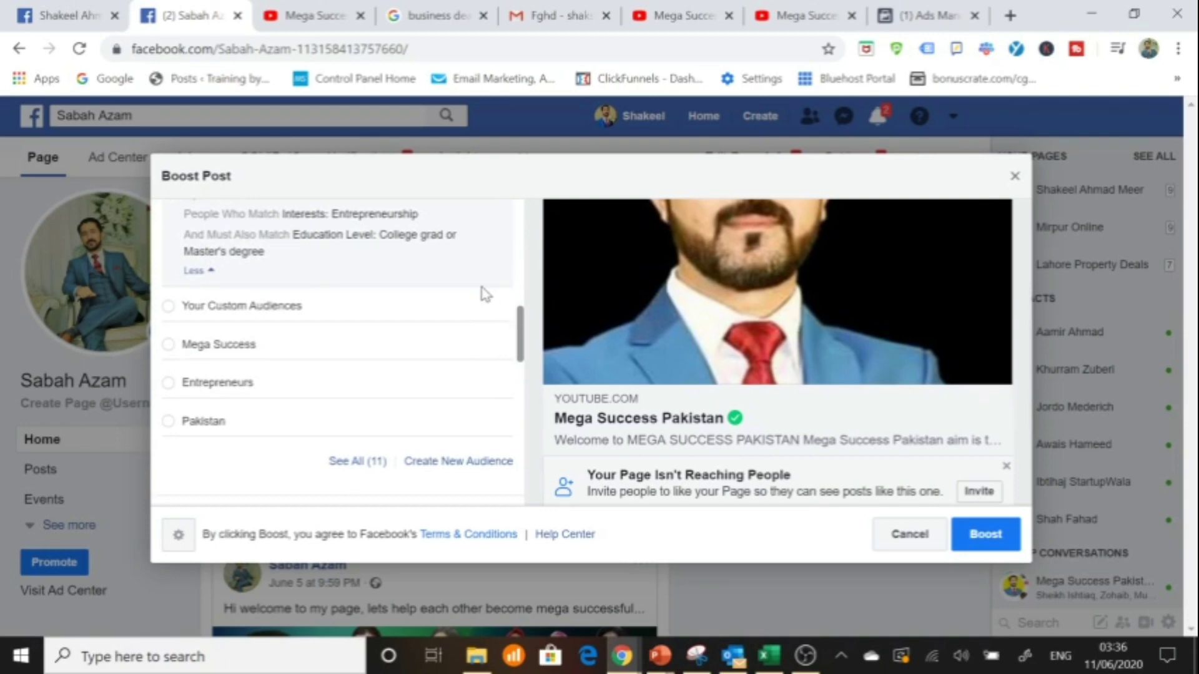
scroll(430, 284, up, 2)
scroll(437, 293, down, 5)
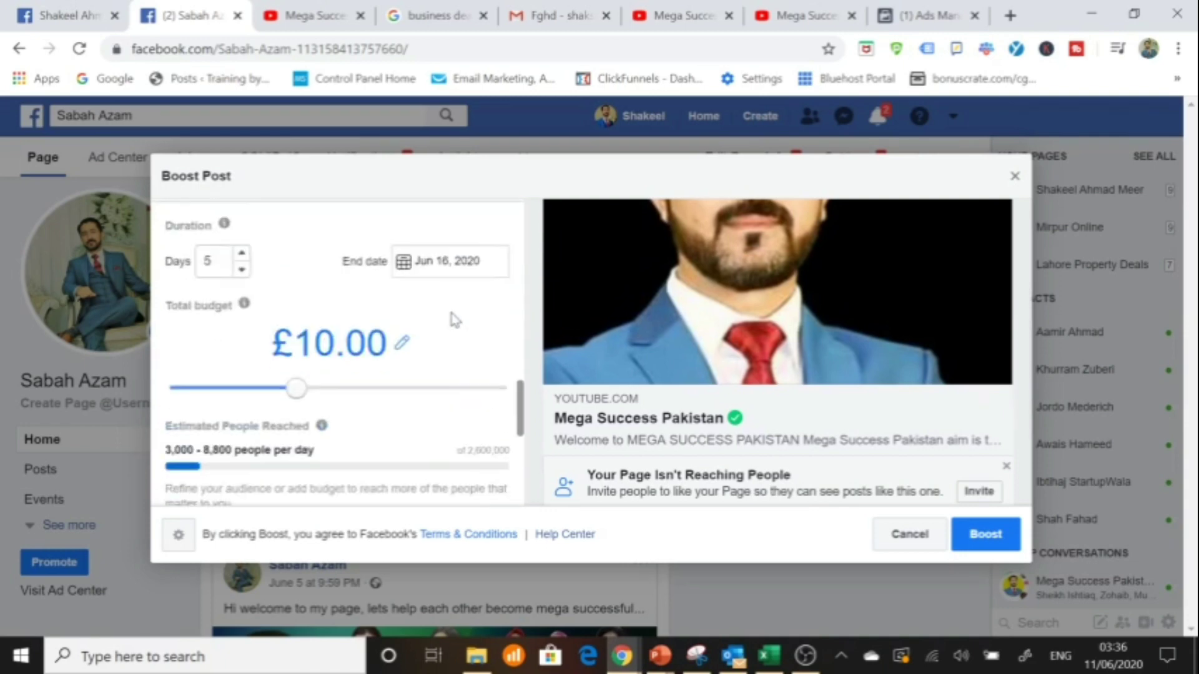
scroll(455, 320, down, 1)
scroll(388, 360, down, 3)
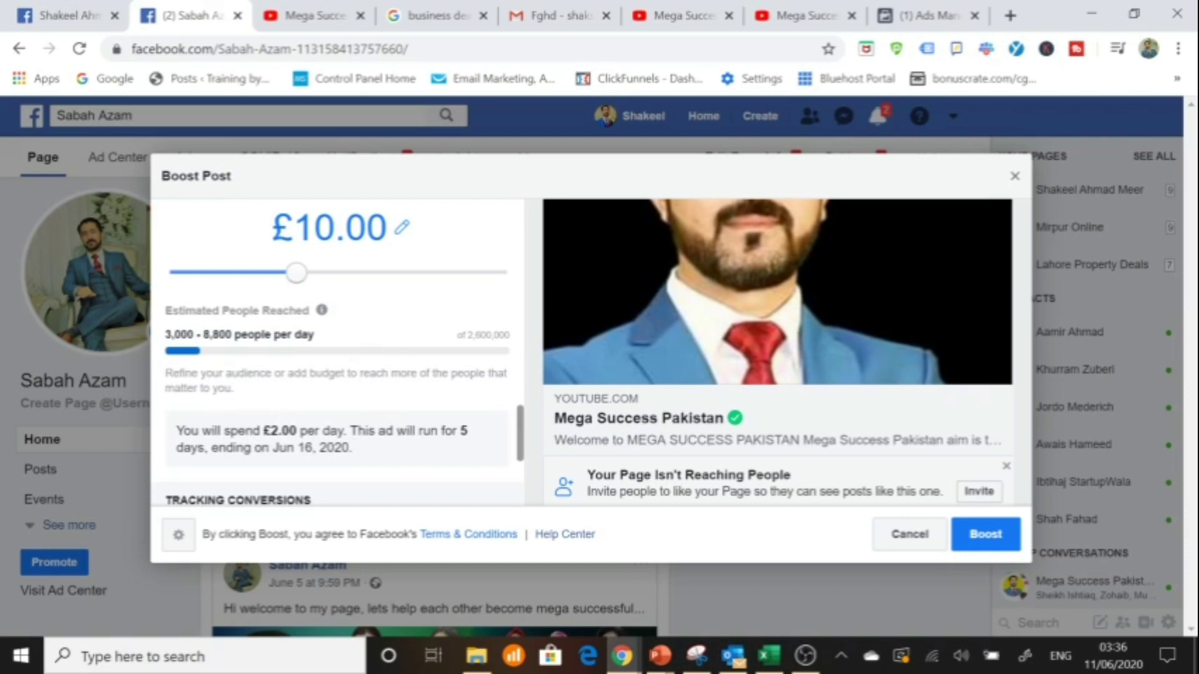
scroll(302, 343, up, 3)
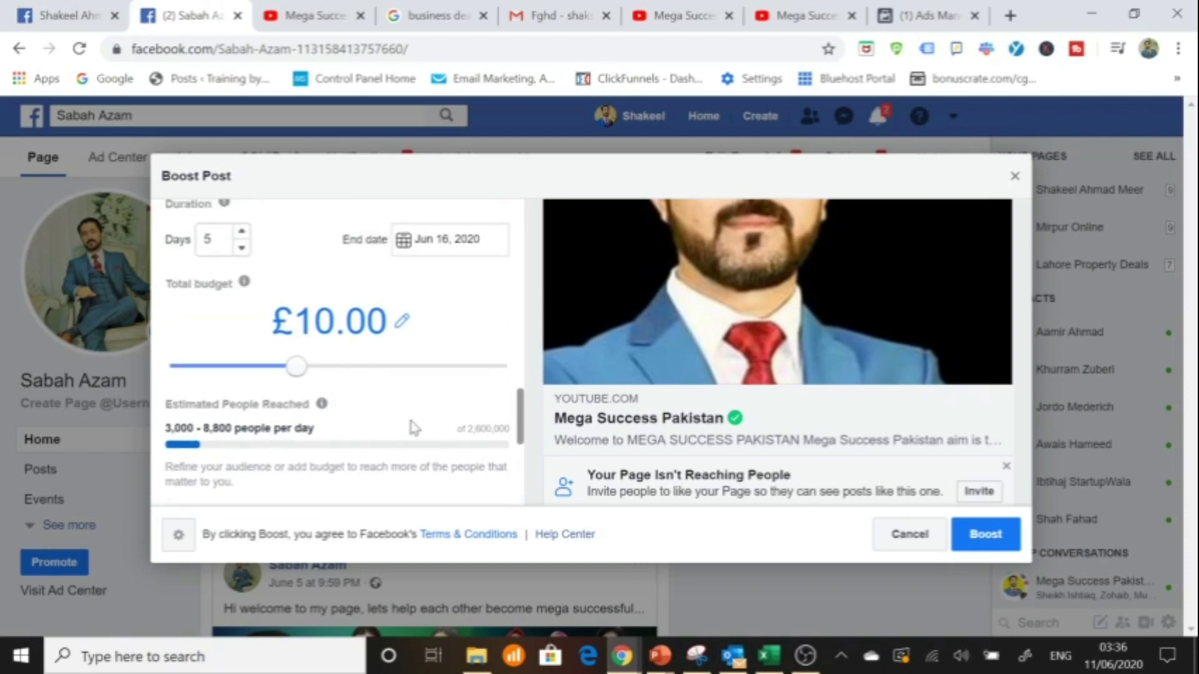
scroll(420, 401, down, 5)
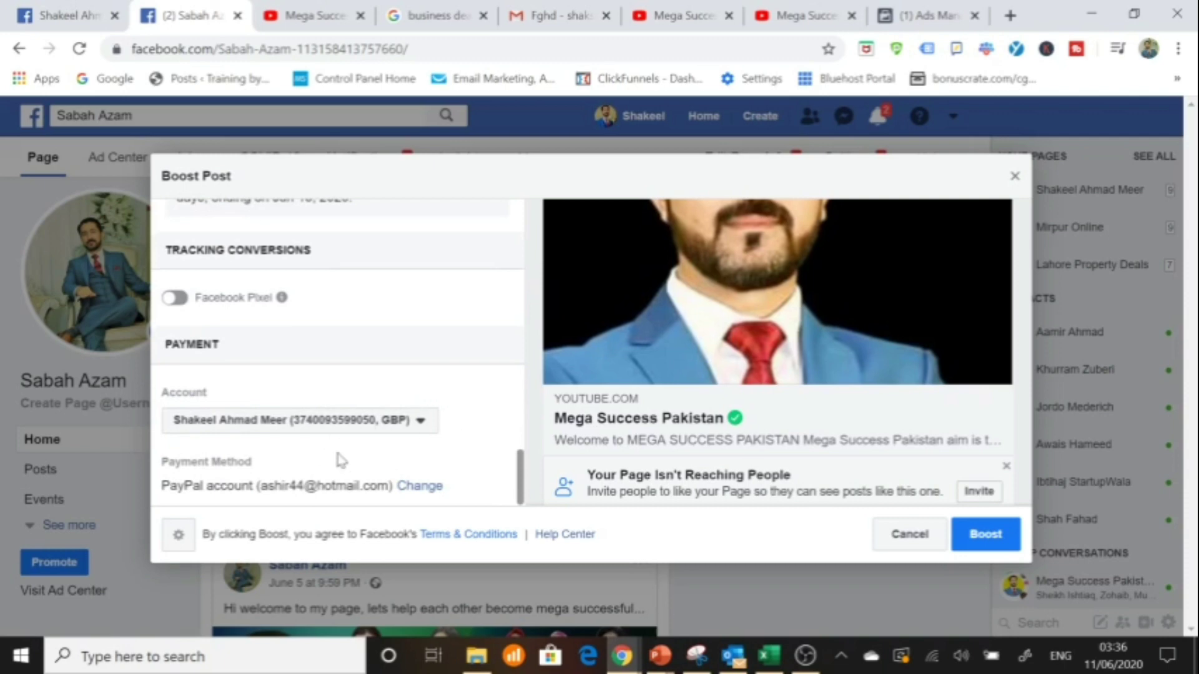
scroll(437, 447, up, 5)
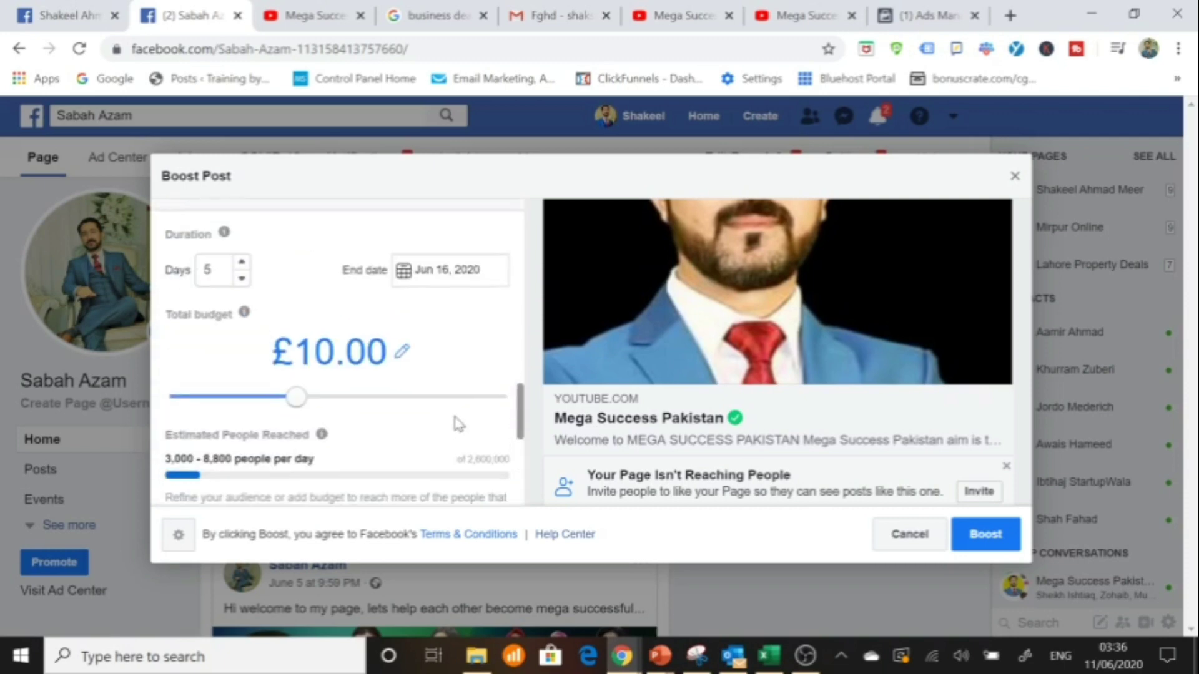
Step: Check the boosted post's preview, the linked YouTube subscription confirmation page and the boost's desired result options
click(968, 542)
scroll(550, 384, up, 3)
scroll(447, 343, down, 5)
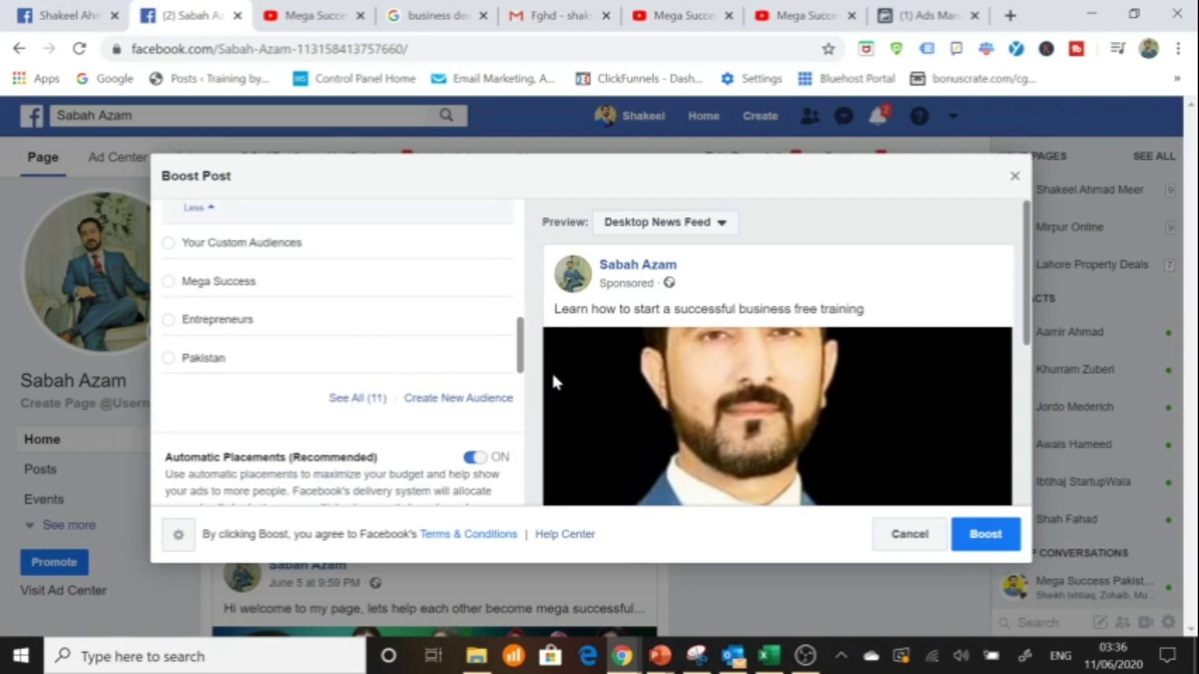
scroll(632, 323, down, 2)
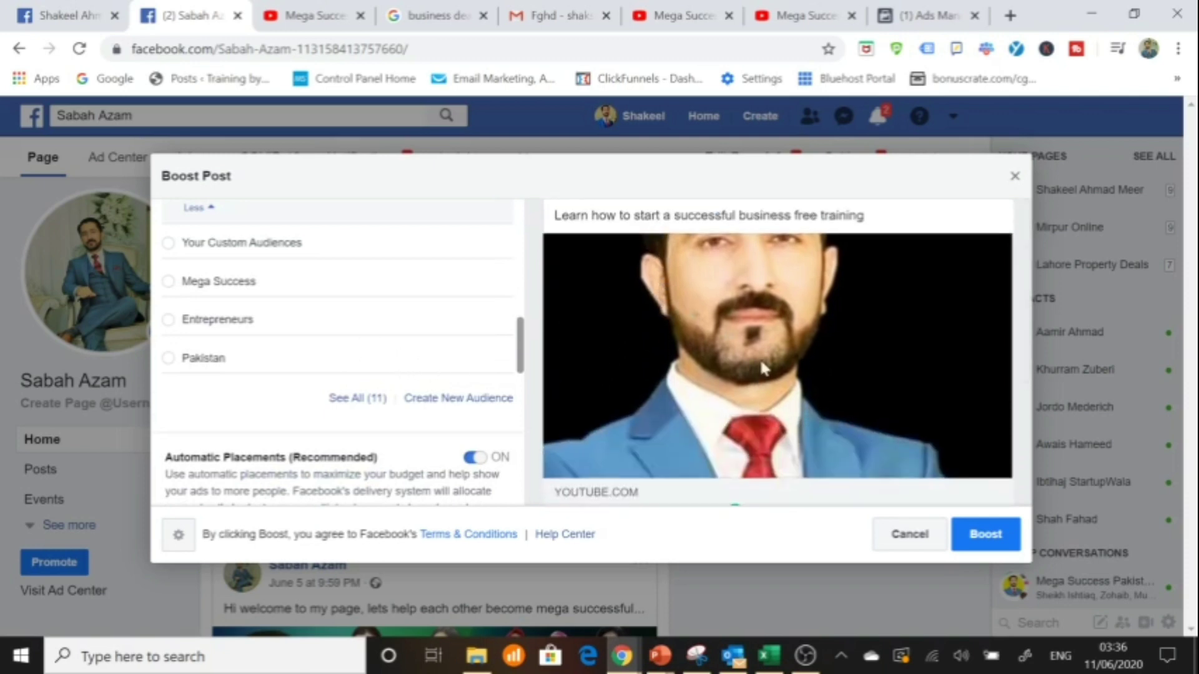
click(802, 20)
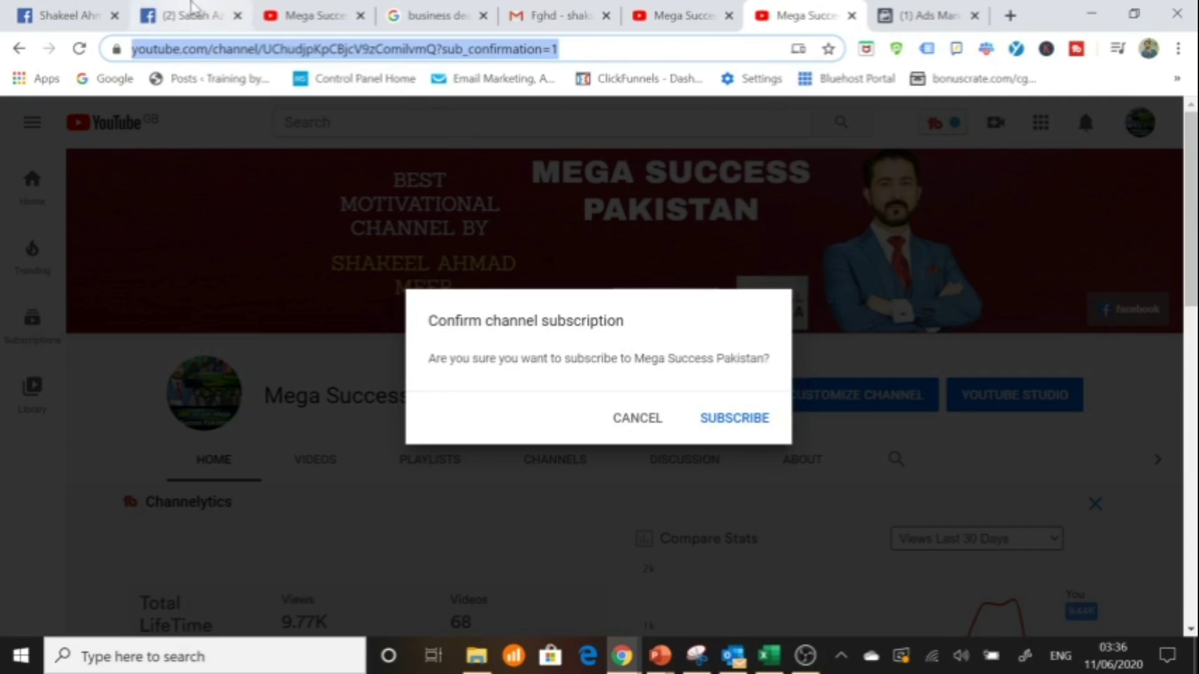
click(196, 10)
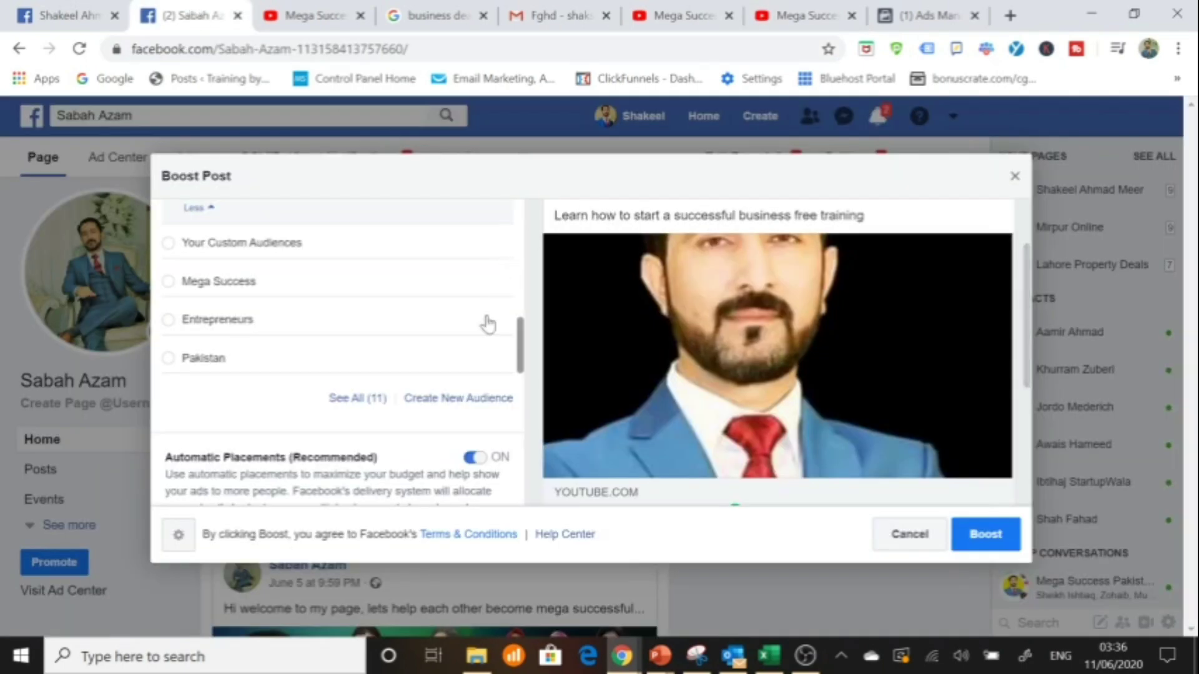
scroll(523, 365, up, 1)
scroll(523, 365, up, 10)
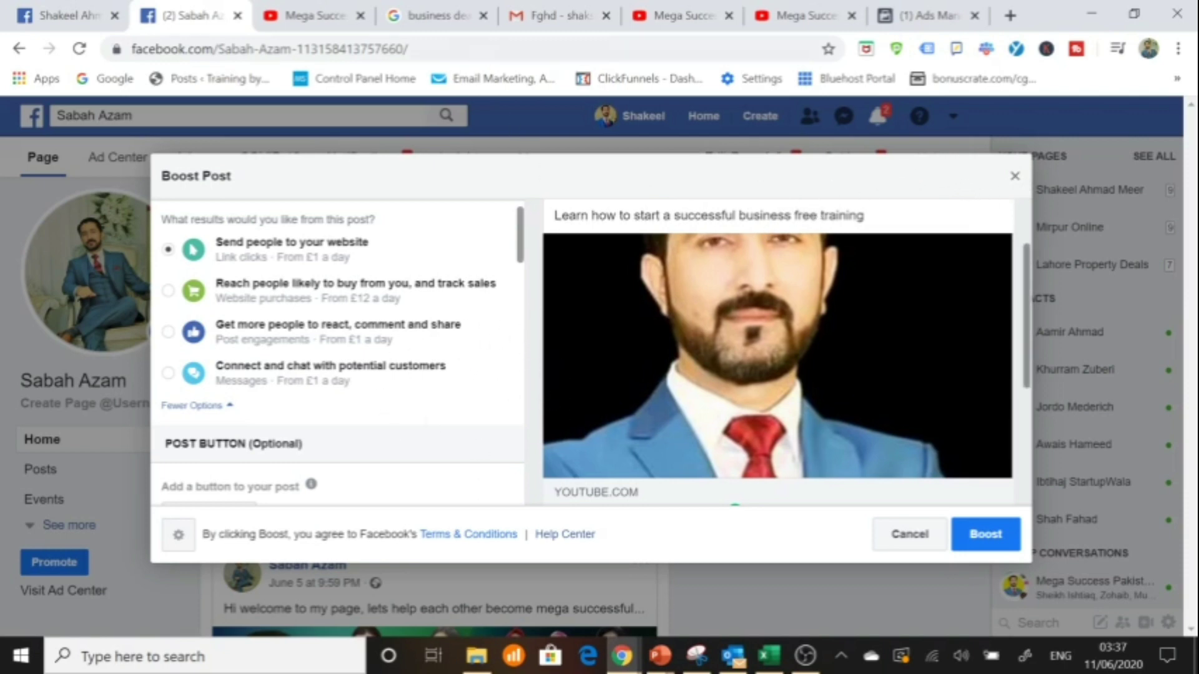
Step: Switch to the Mega Success Pakistan YouTube channel, open its "Complete YouTube Training Course" playlist and pause the introduction video
click(343, 23)
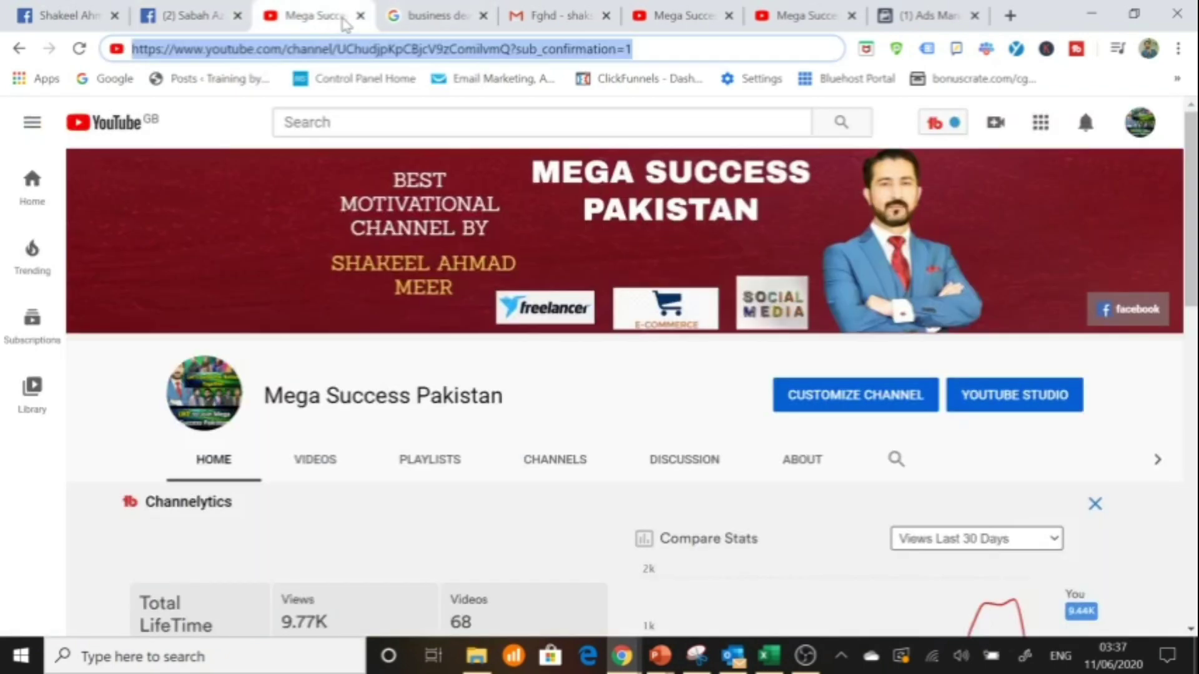
scroll(549, 343, down, 10)
scroll(565, 340, up, 8)
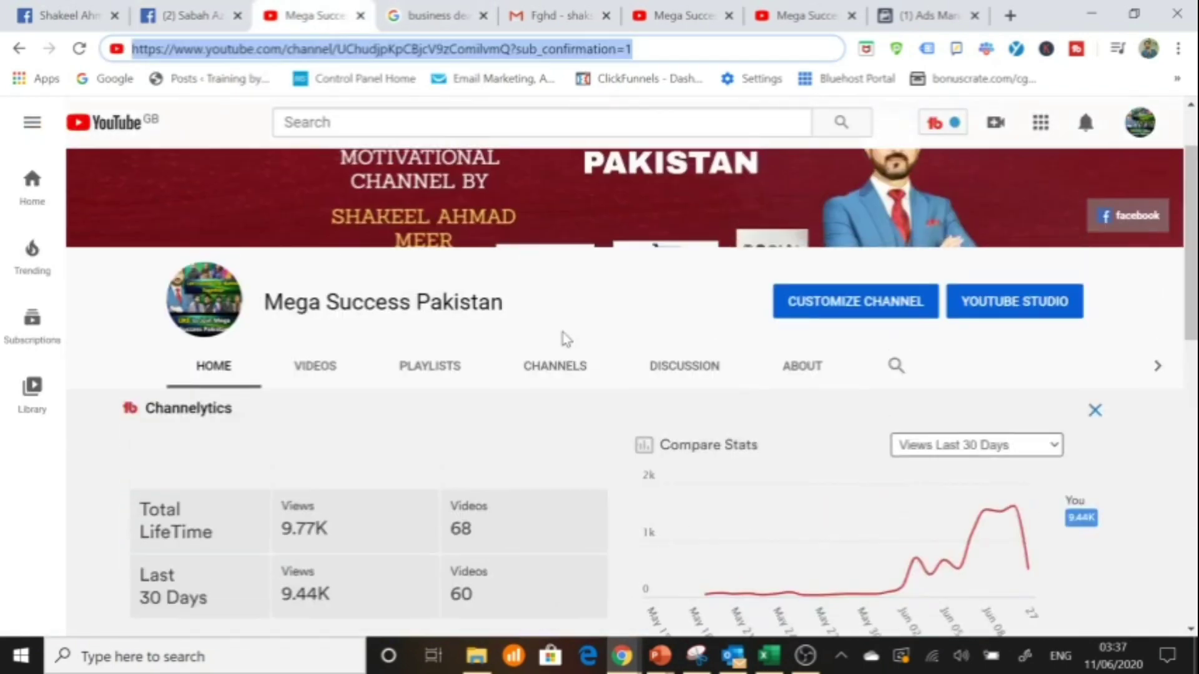
click(445, 372)
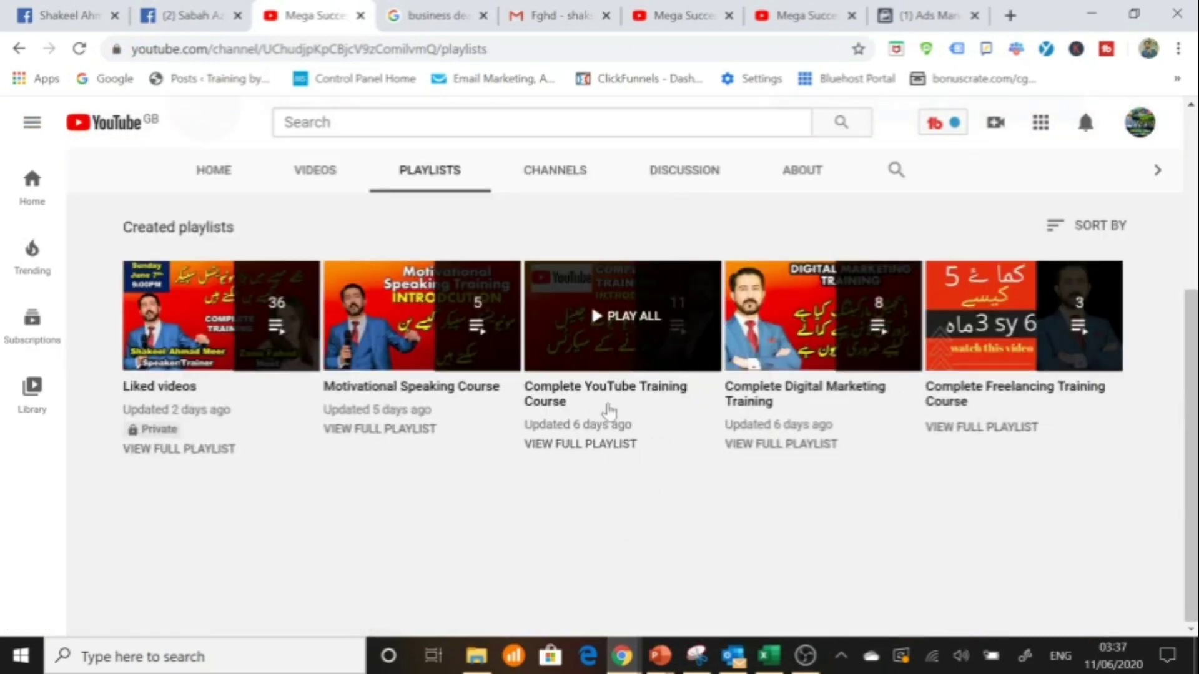
click(604, 367)
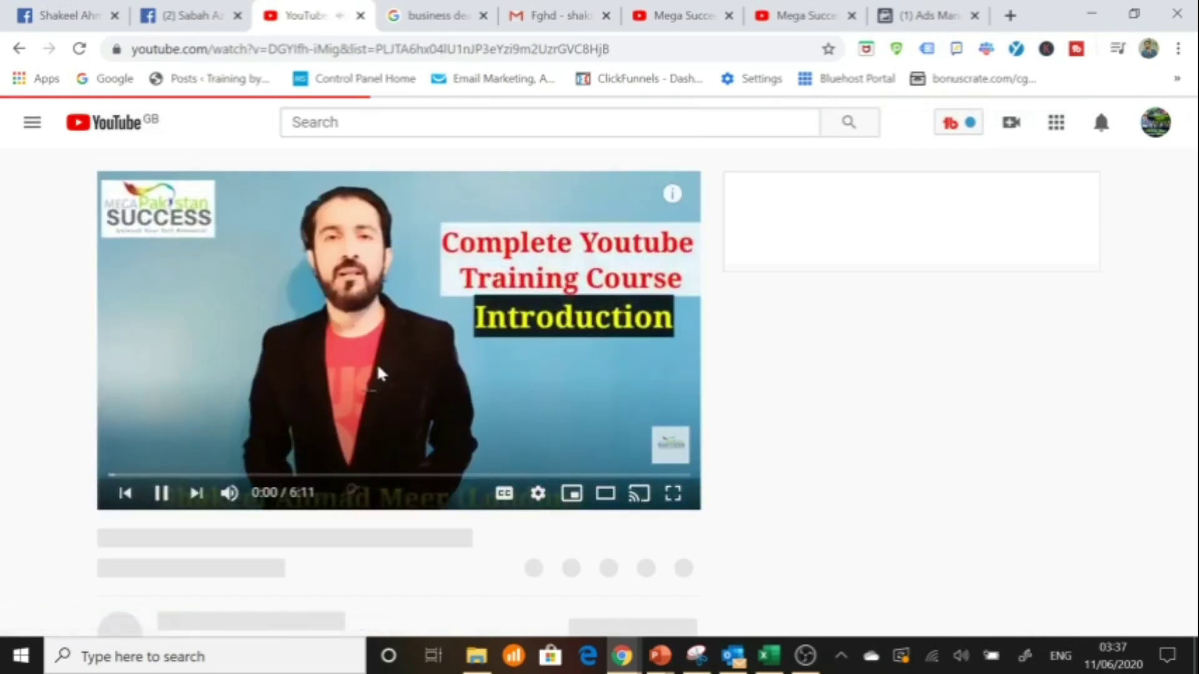
click(377, 362)
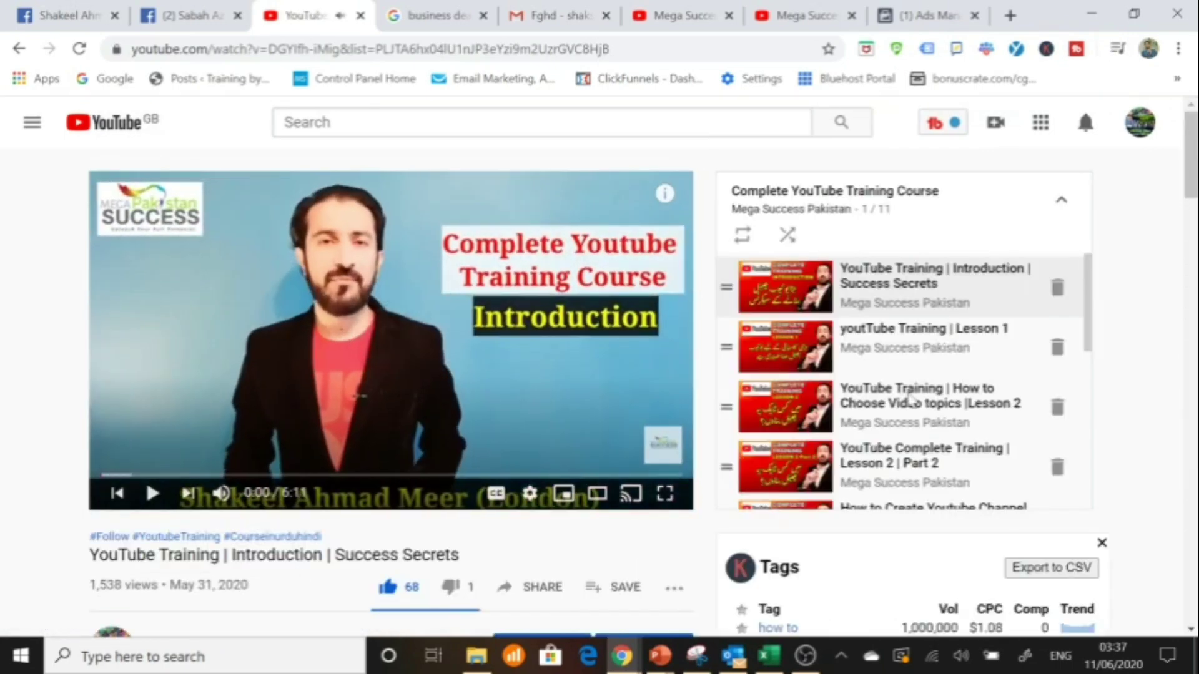
Step: Look through the lessons listed in the "Complete YouTube Training Course" playlist
scroll(912, 400, down, 5)
scroll(968, 440, up, 5)
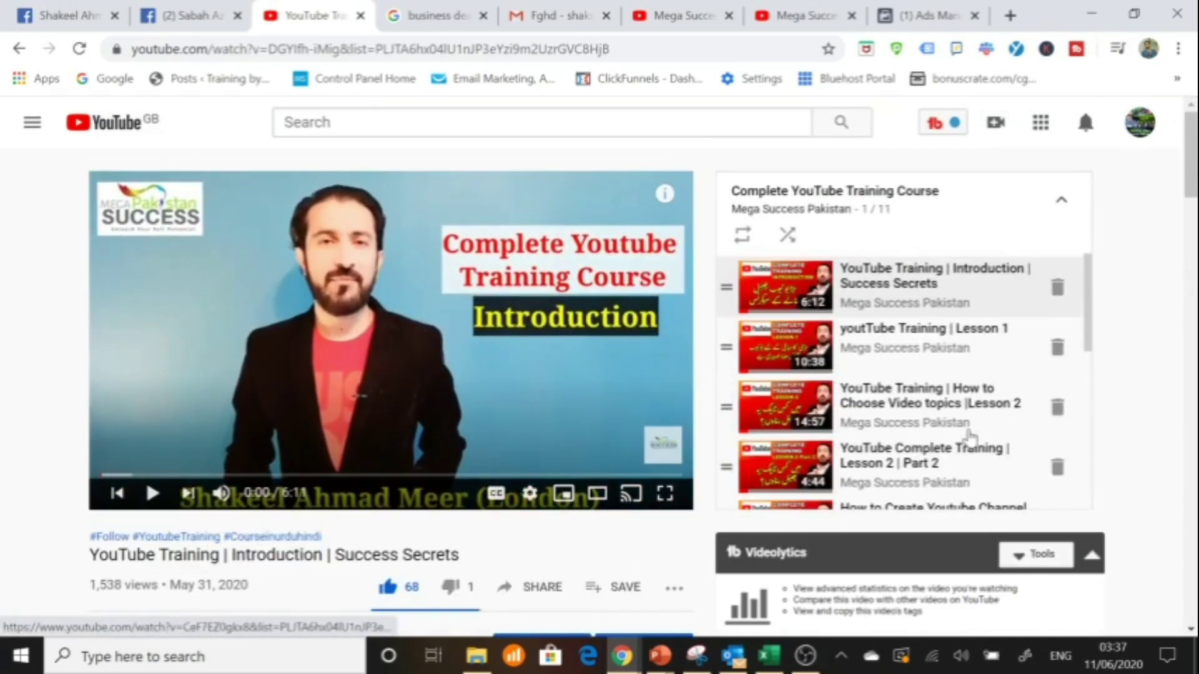
scroll(971, 431, down, 5)
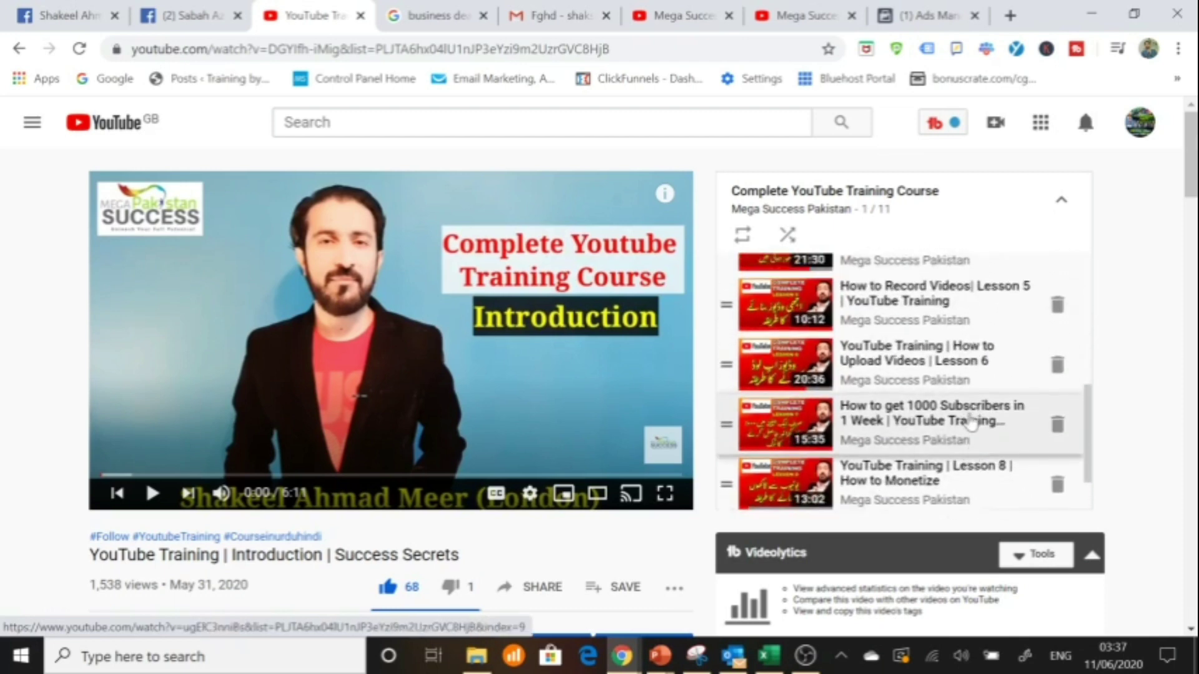
scroll(971, 424, up, 5)
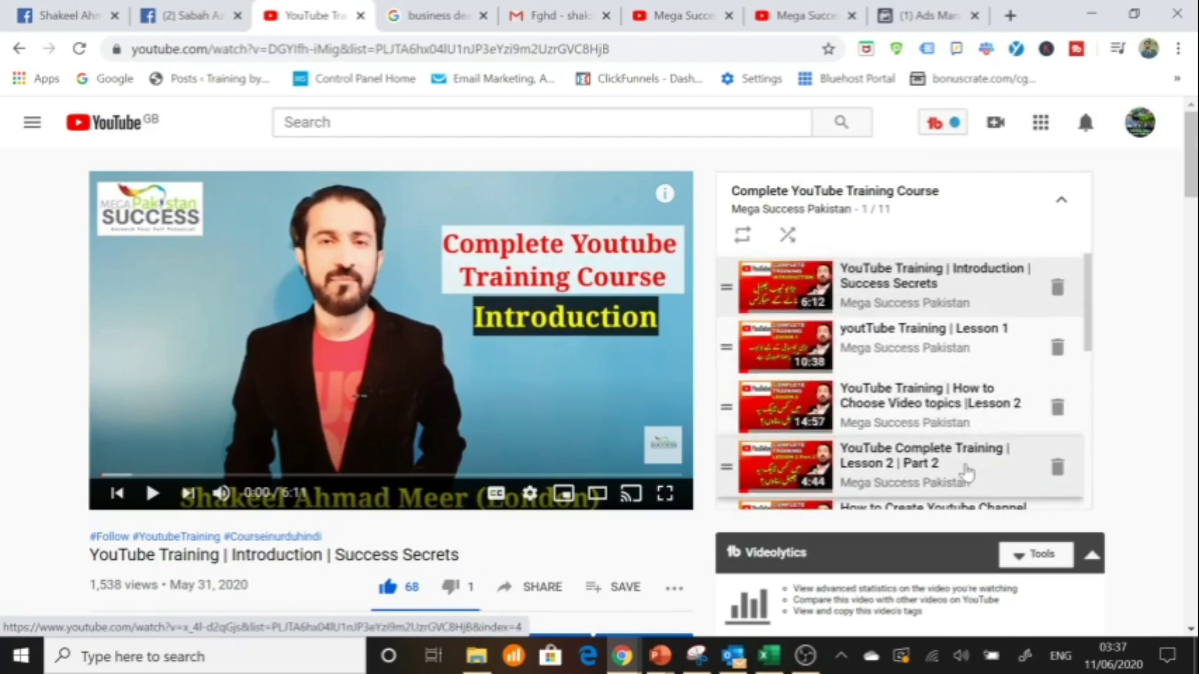